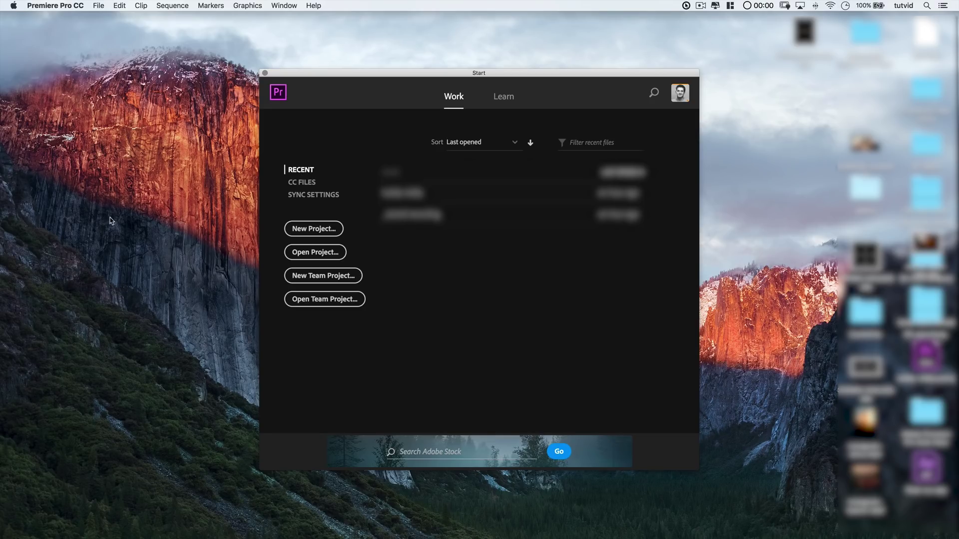
Create a new project named 'test project' saved on the Desktop
click(310, 227)
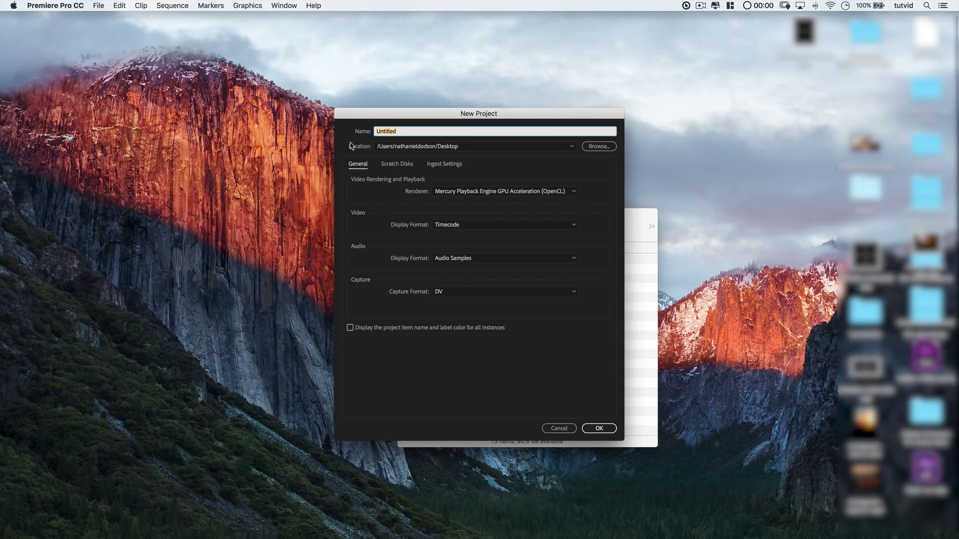
text(test project)
click(598, 428)
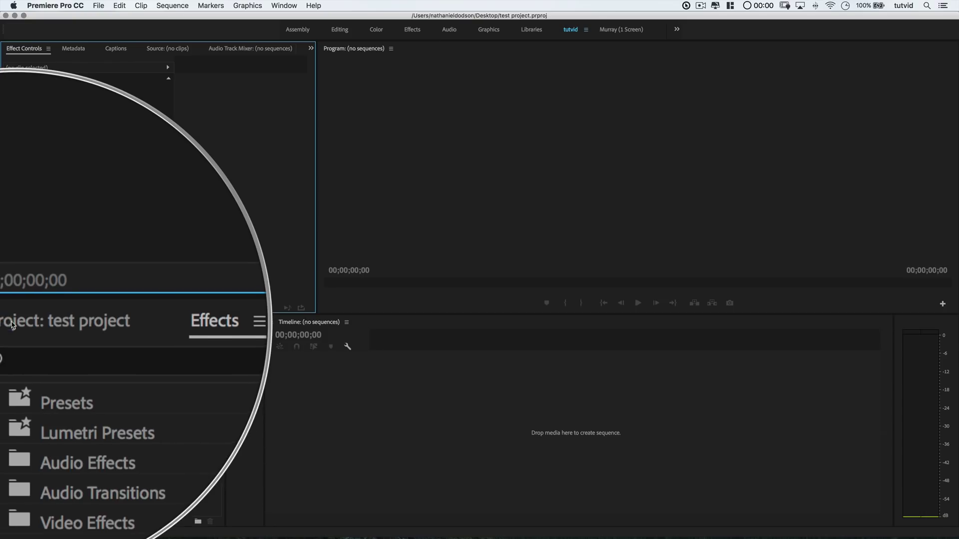
Show the Project panel and open the Import browser on the footage folder
click(17, 323)
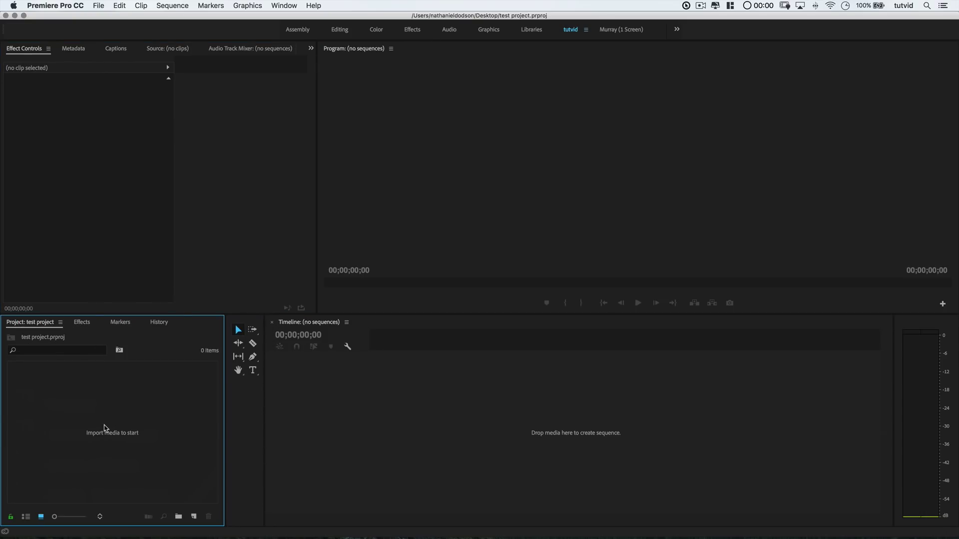
double_click(103, 428)
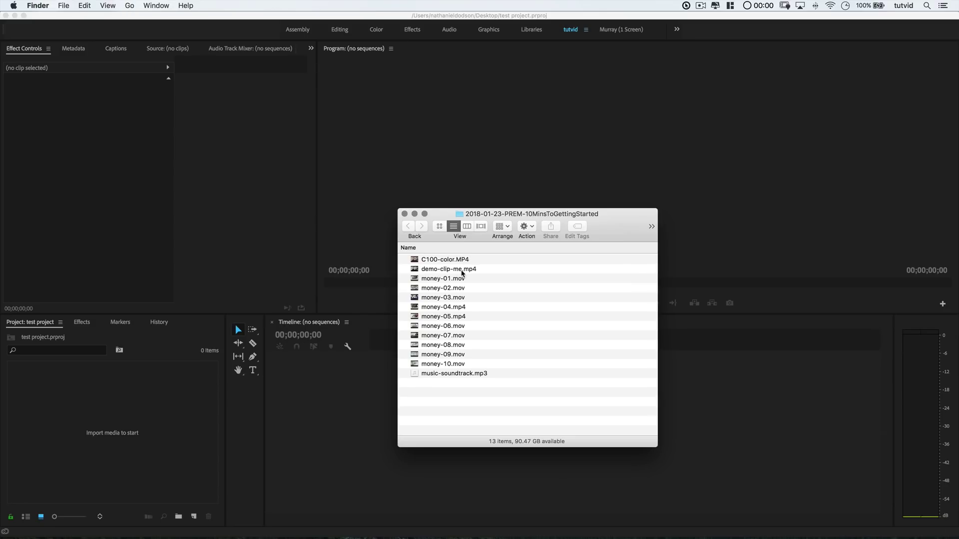
Import the twelve files, demo-clip-me.mp4 through music-soundtrack.mp3, from Finder into the Project panel
click(463, 270)
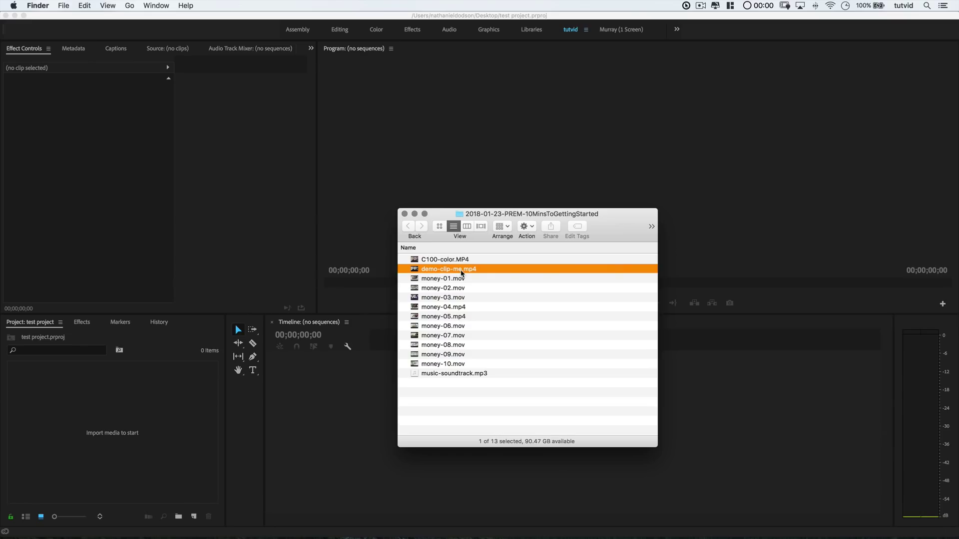
shift+click(456, 374)
drag(455, 270, 124, 391)
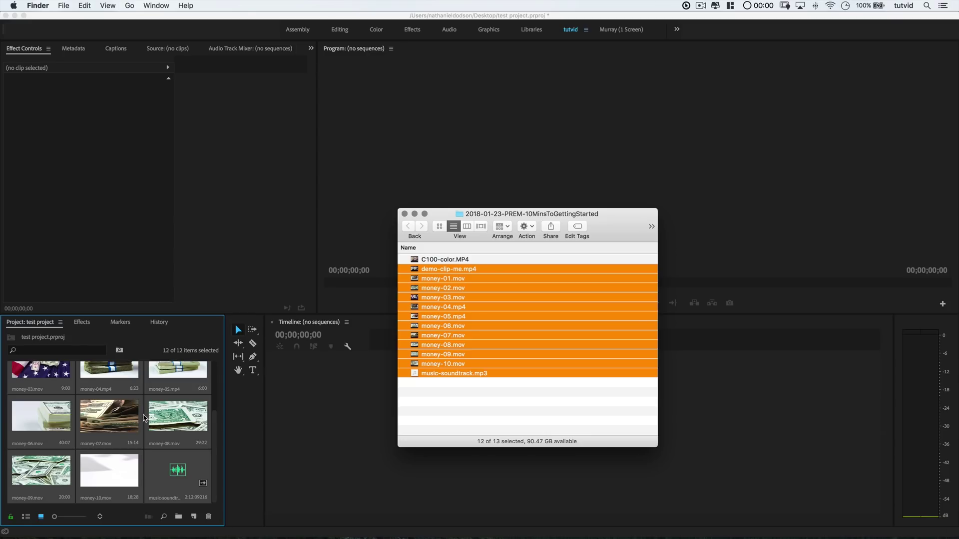
click(134, 448)
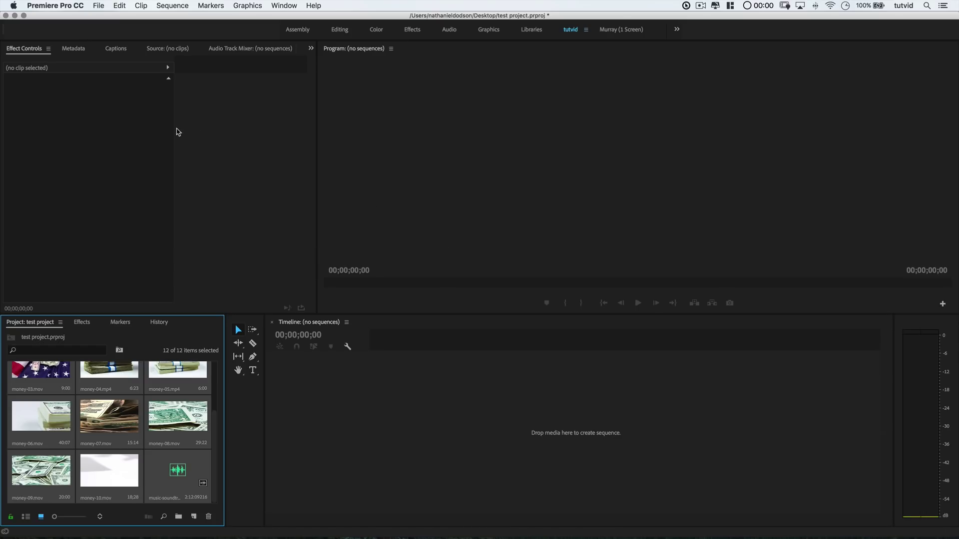
scroll(42, 384, up, 3)
Try starting a new sequence from the File menu, then cancel it
click(43, 384)
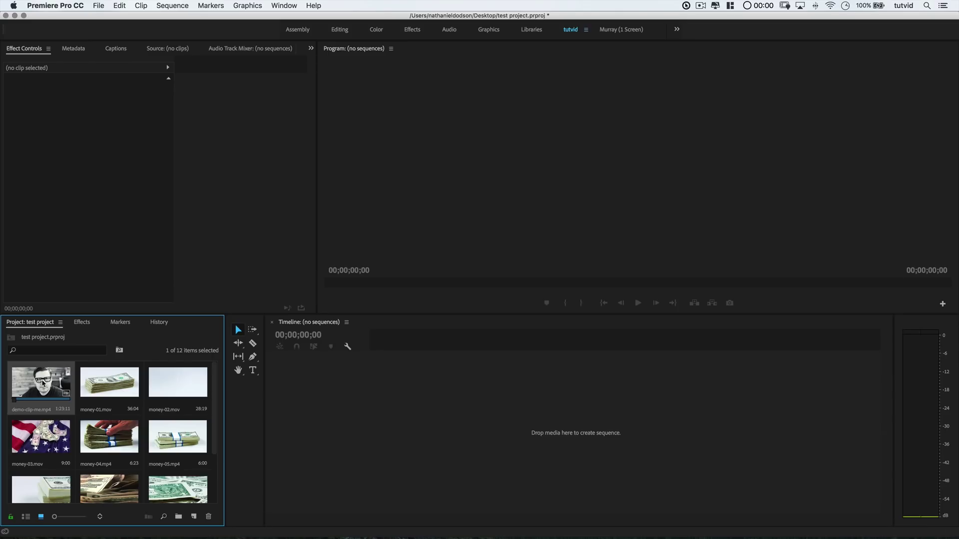
key(super+a)
click(98, 6)
mouse_move(150, 17)
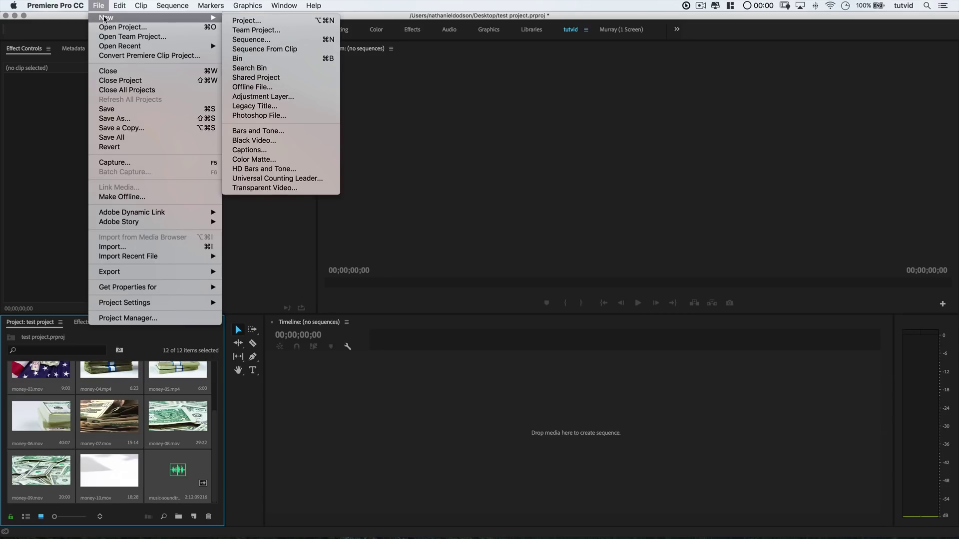
click(280, 39)
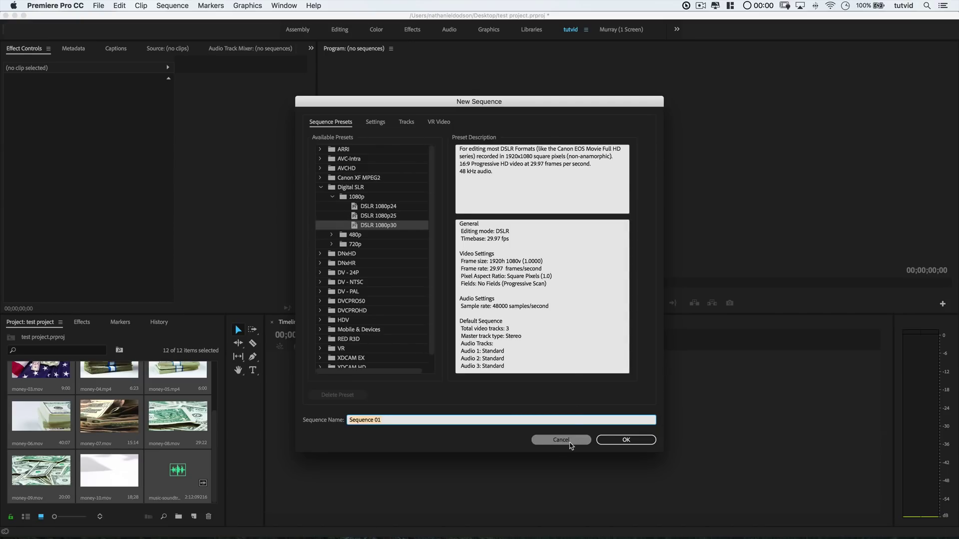
click(561, 440)
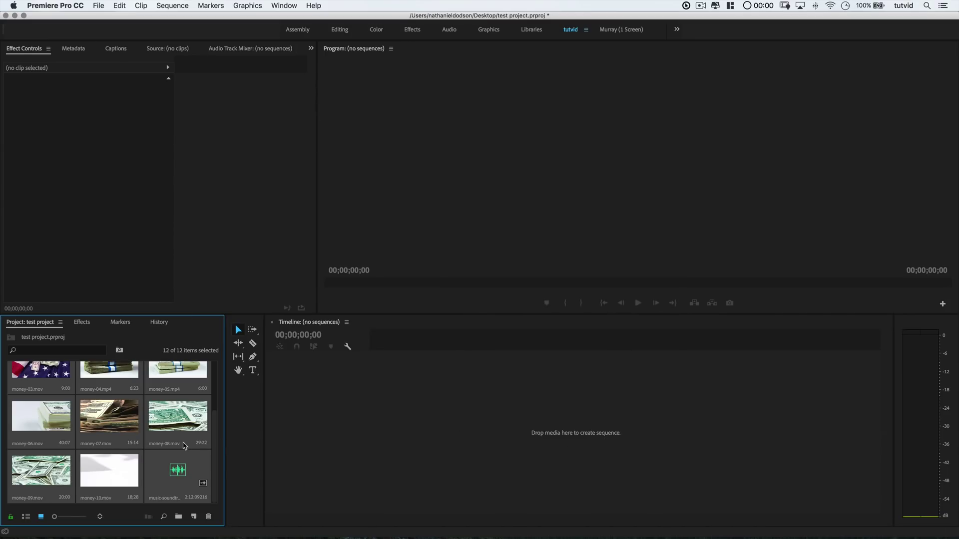
scroll(167, 427, up, 2)
Create a new sequence from demo-clip-me.mp4 via its context menu
click(21, 383)
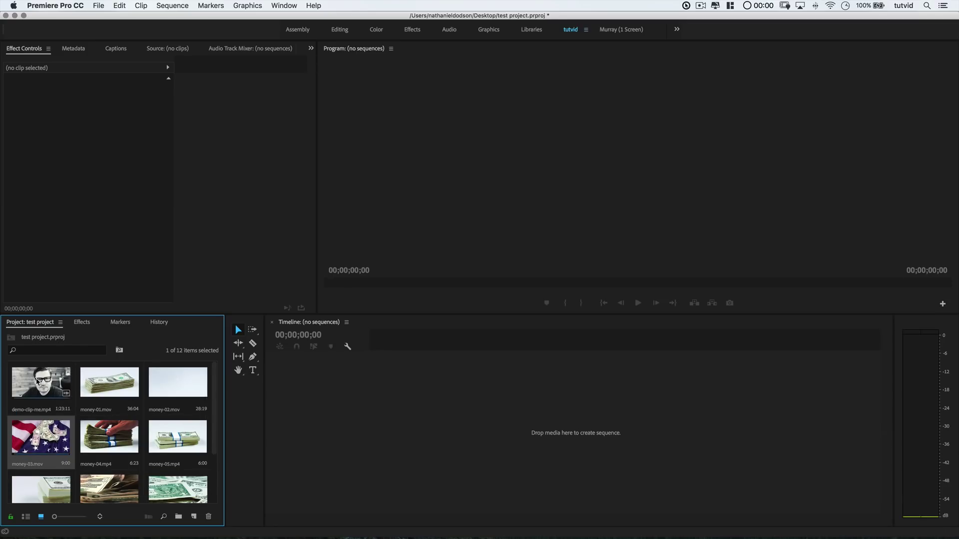
right_click(41, 383)
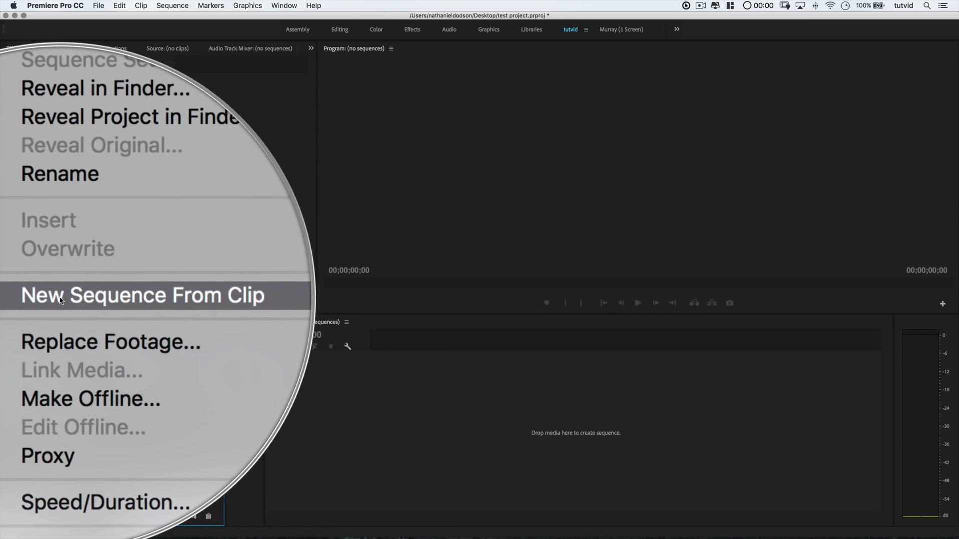
click(61, 297)
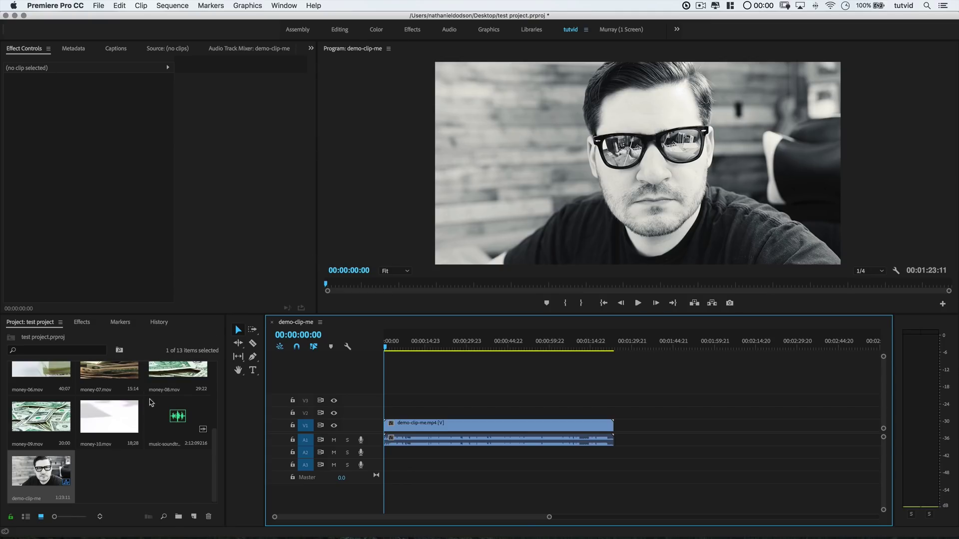
Rename the new sequence to 'test-sequence'
scroll(60, 459, up, 5)
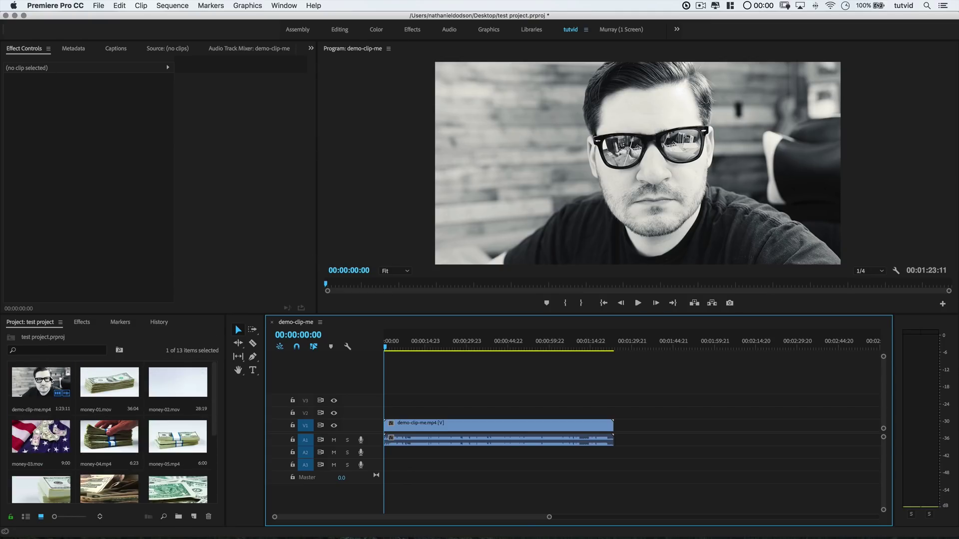
drag(41, 375, 40, 475)
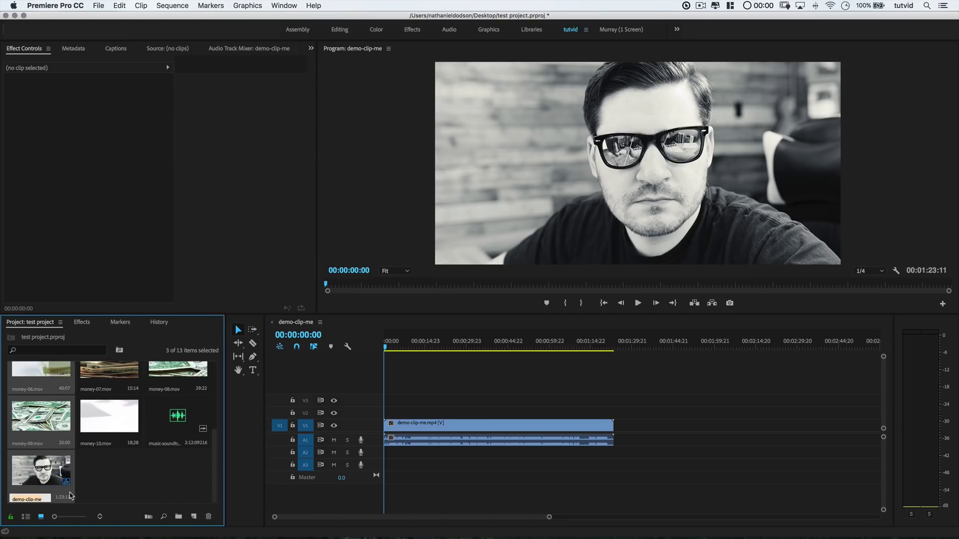
click(75, 488)
key(Return)
text(test)
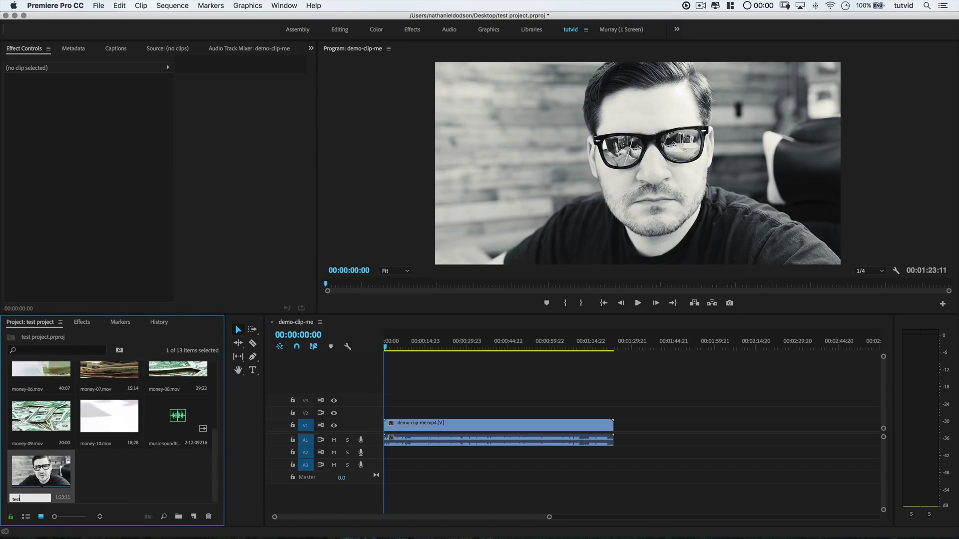
text(-sequence)
key(Return)
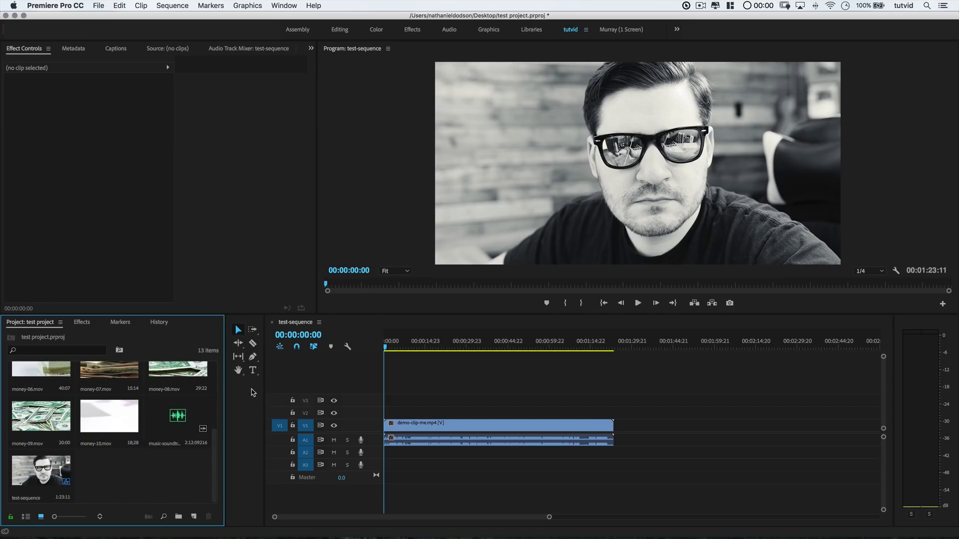
Widen the Project panel and Program monitor and resize the timeline area
drag(225, 391, 259, 382)
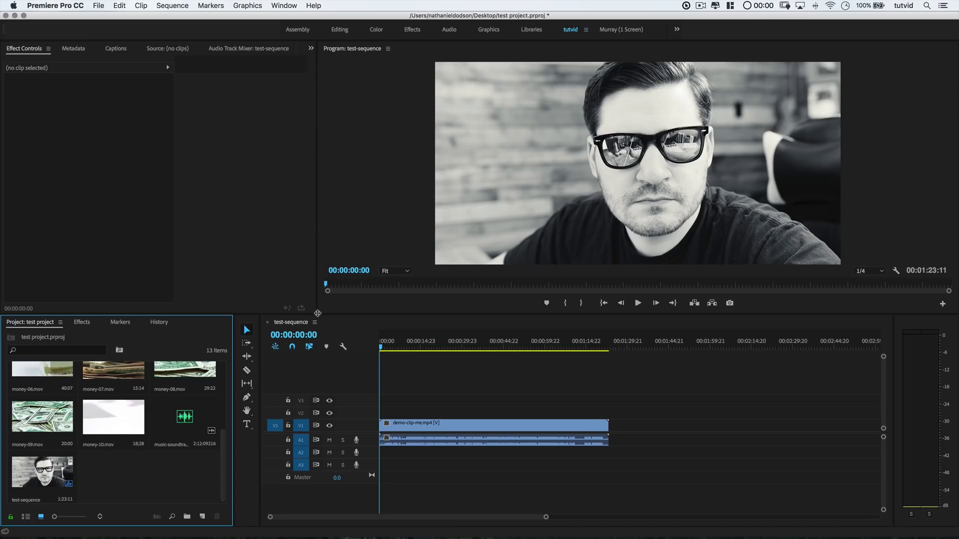
drag(317, 314, 314, 311)
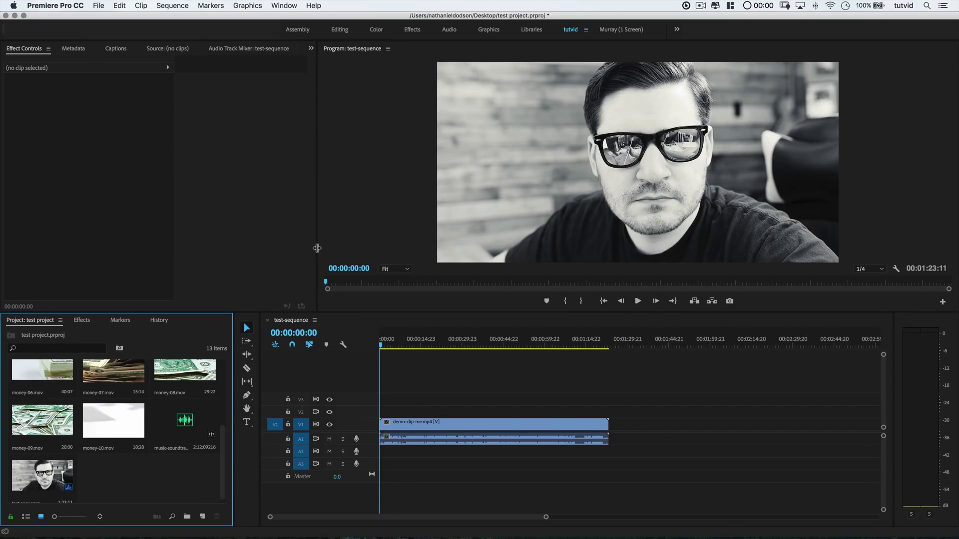
drag(317, 248, 300, 247)
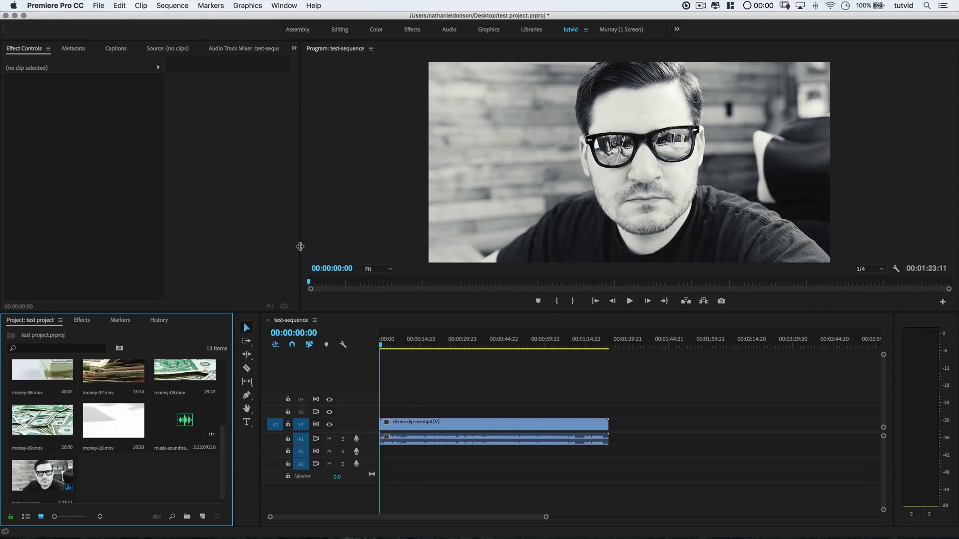
Switch through the Color and Editing workspaces to Audio, and scrub the sequence start
click(288, 7)
mouse_move(299, 18)
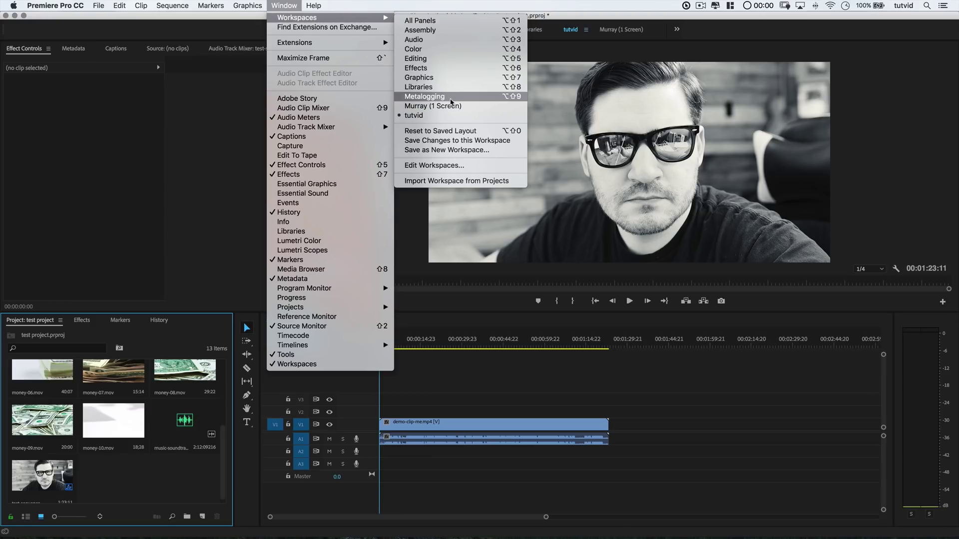
click(434, 49)
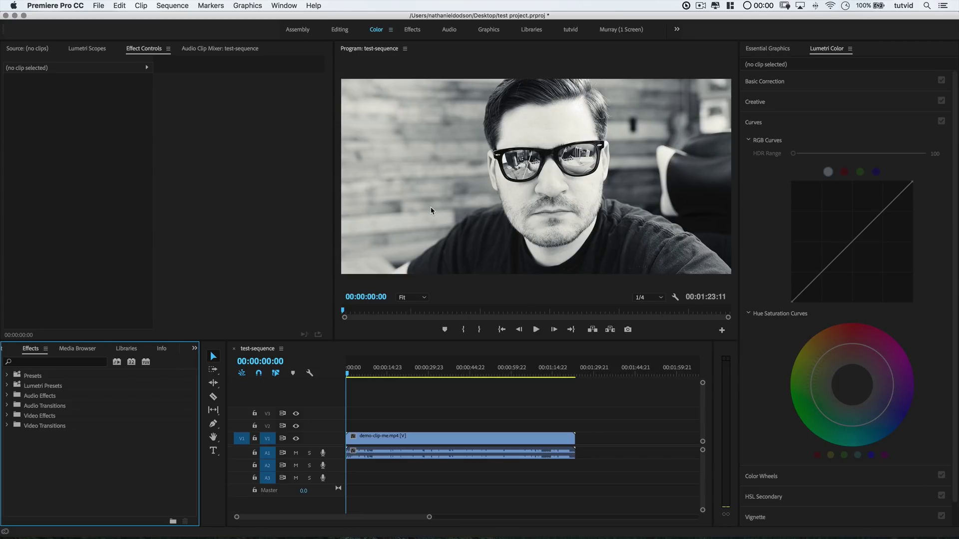
click(338, 30)
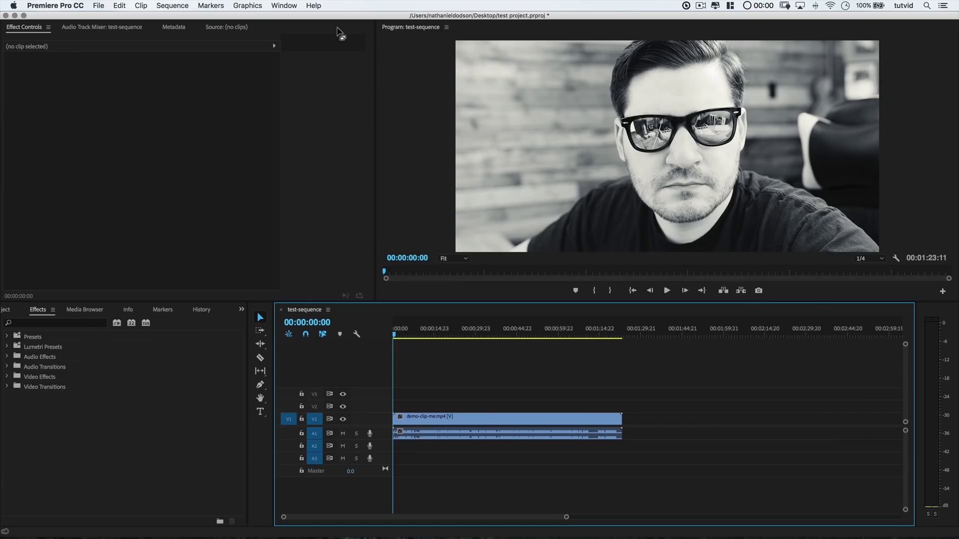
click(283, 6)
mouse_move(300, 19)
click(414, 29)
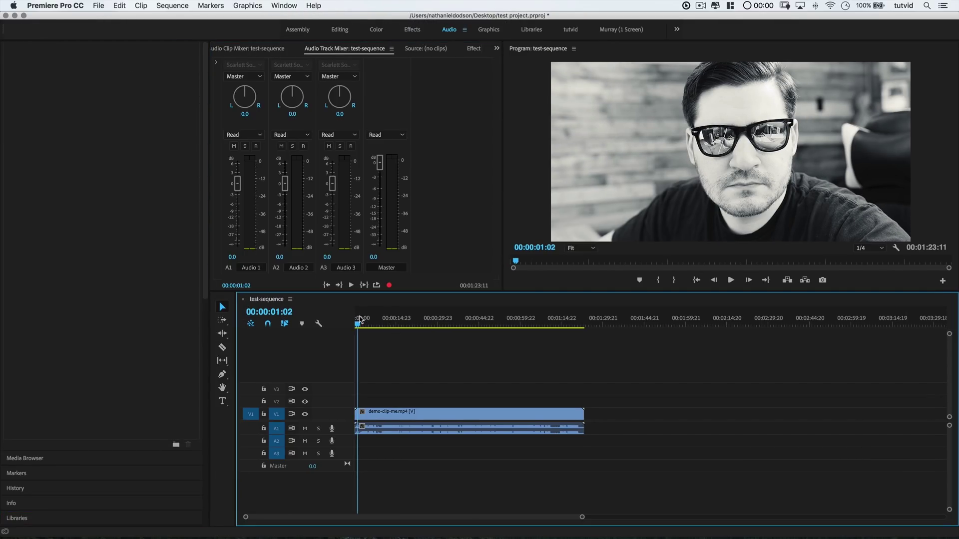
drag(358, 319, 348, 349)
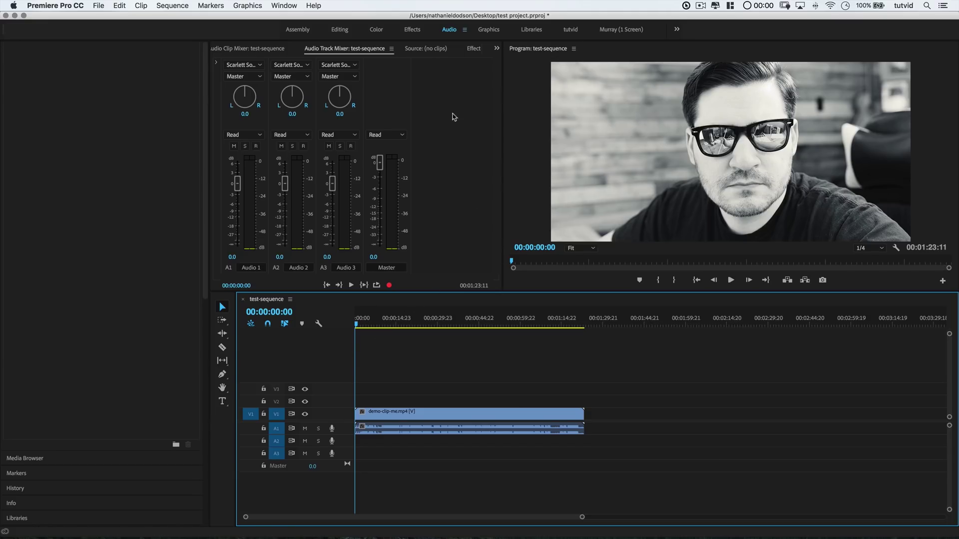
click(278, 8)
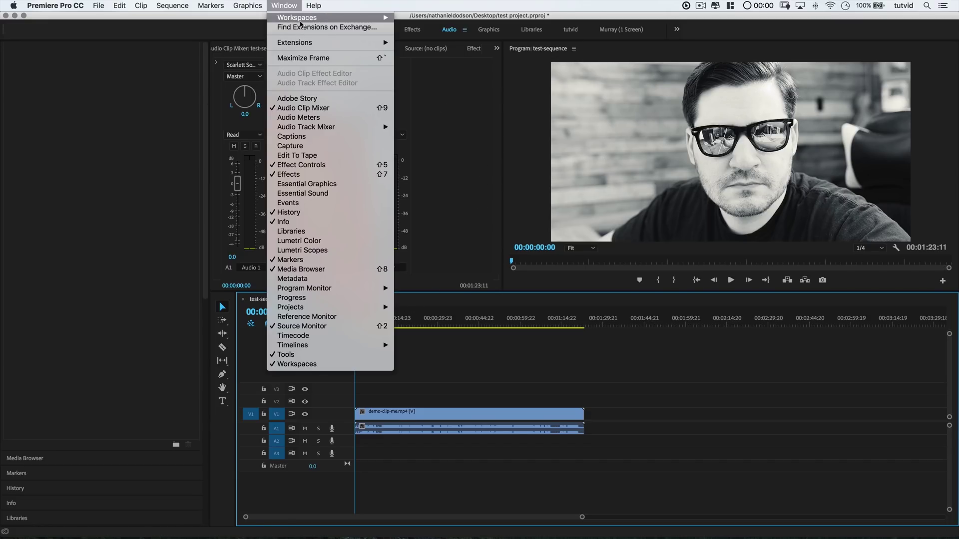
Switch to the custom tutvid workspace and toggle the Audio 1 track height
mouse_move(299, 18)
click(447, 120)
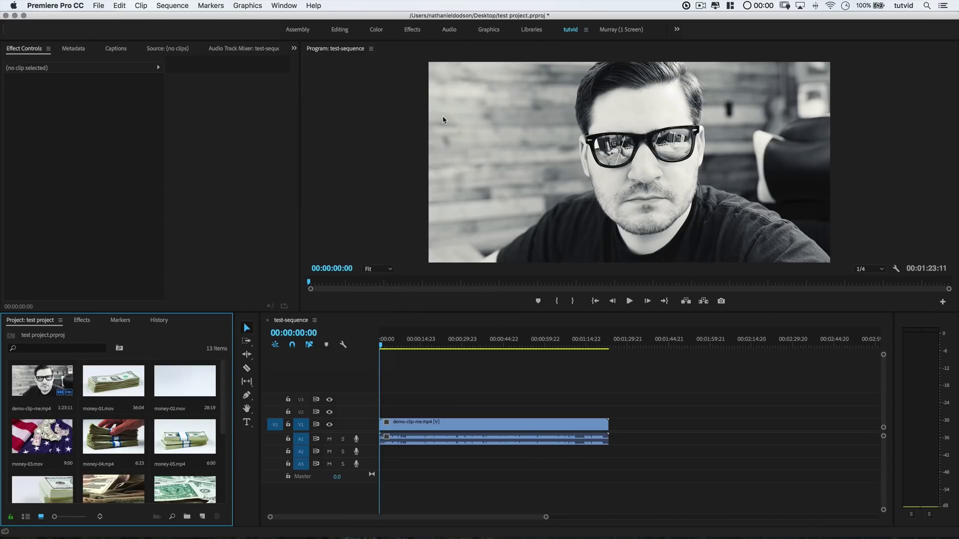
double_click(303, 443)
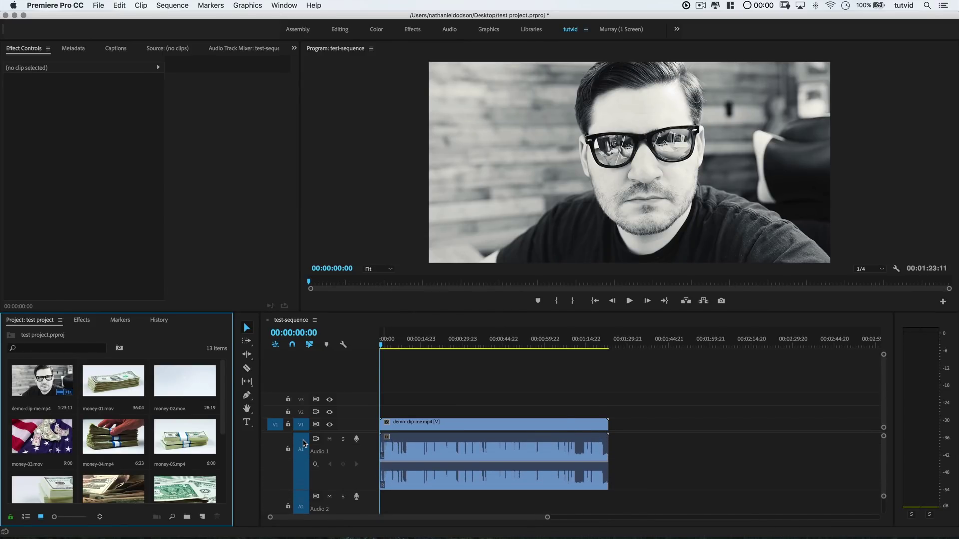
double_click(303, 443)
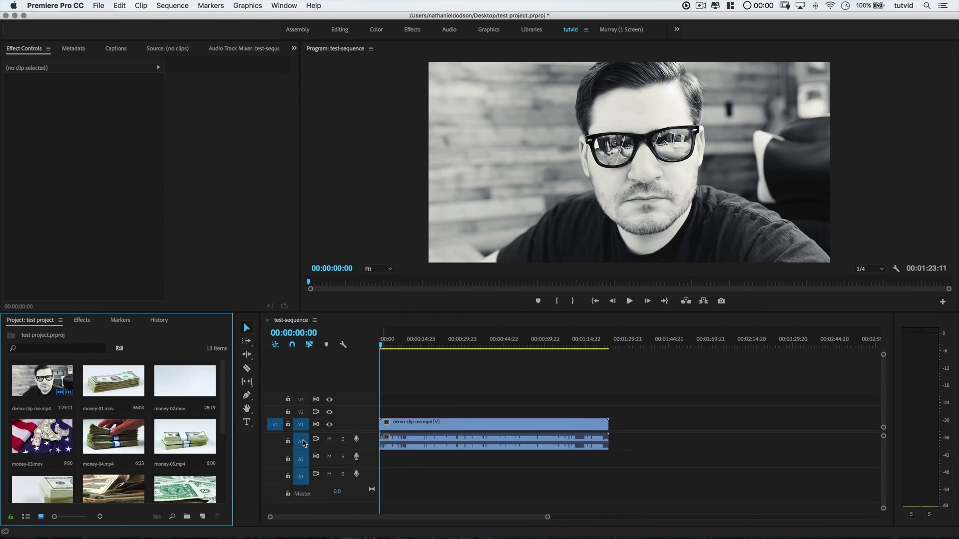
Expand Video 1 to show thumbnails, enlarge the timeline, and adjust track heights
double_click(302, 429)
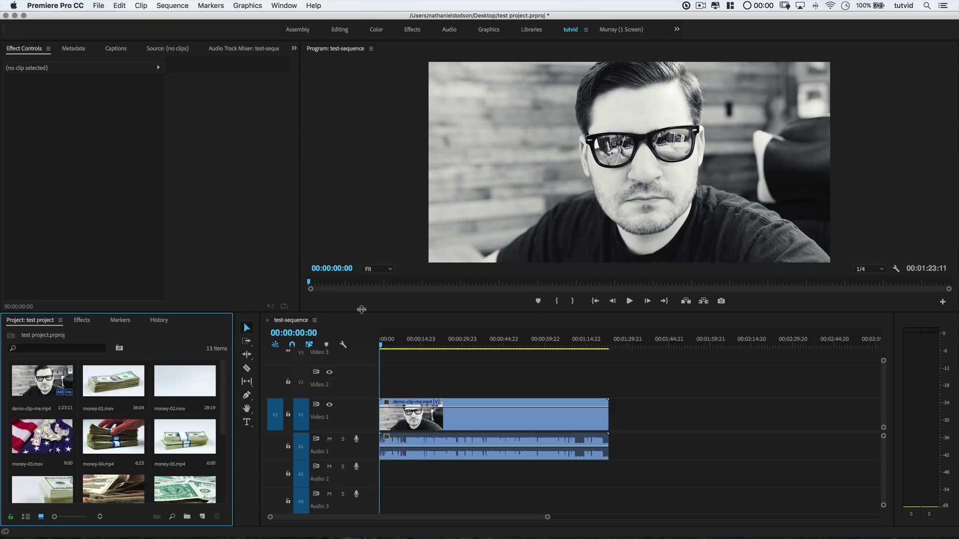
drag(361, 309, 361, 265)
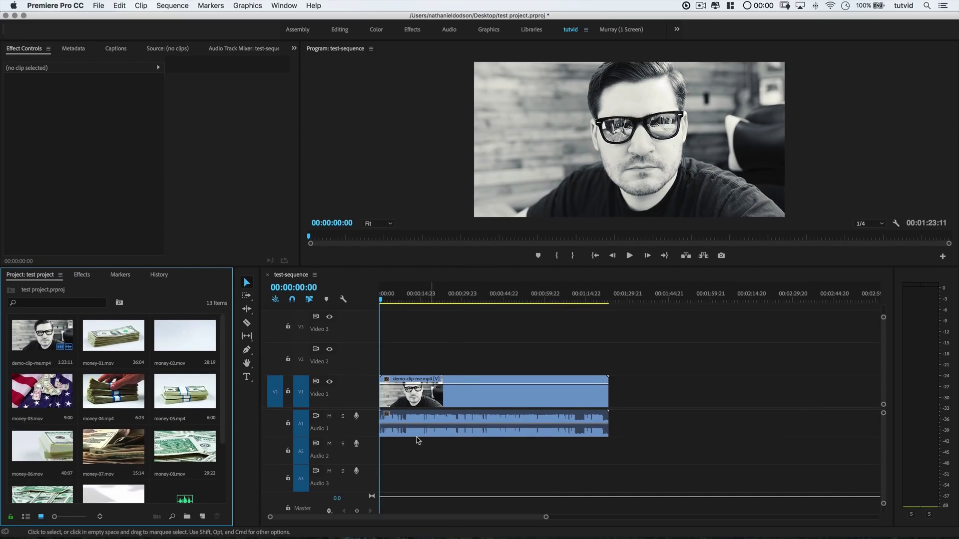
drag(330, 410, 330, 433)
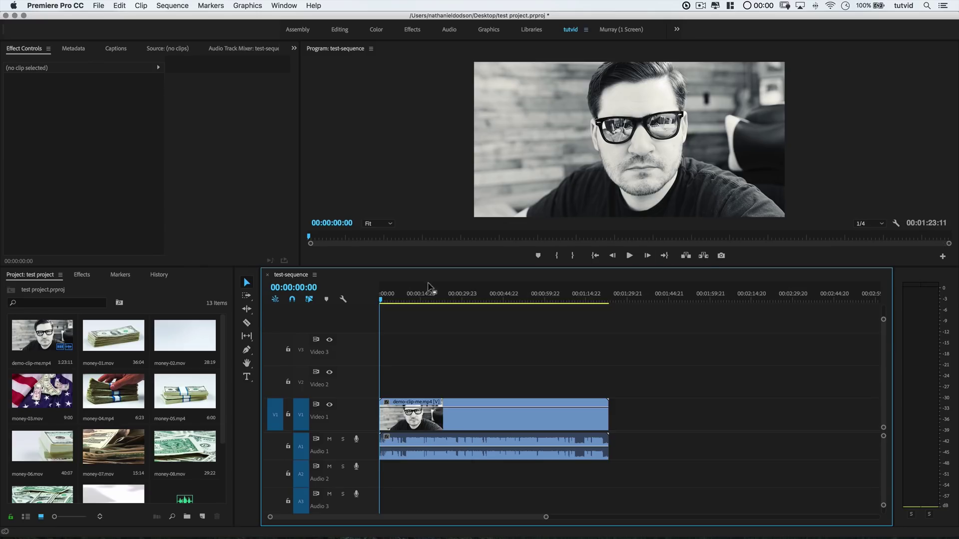
Place money-07.mov and then money-03.mov on Video 1 after the demo clip
drag(114, 446, 629, 415)
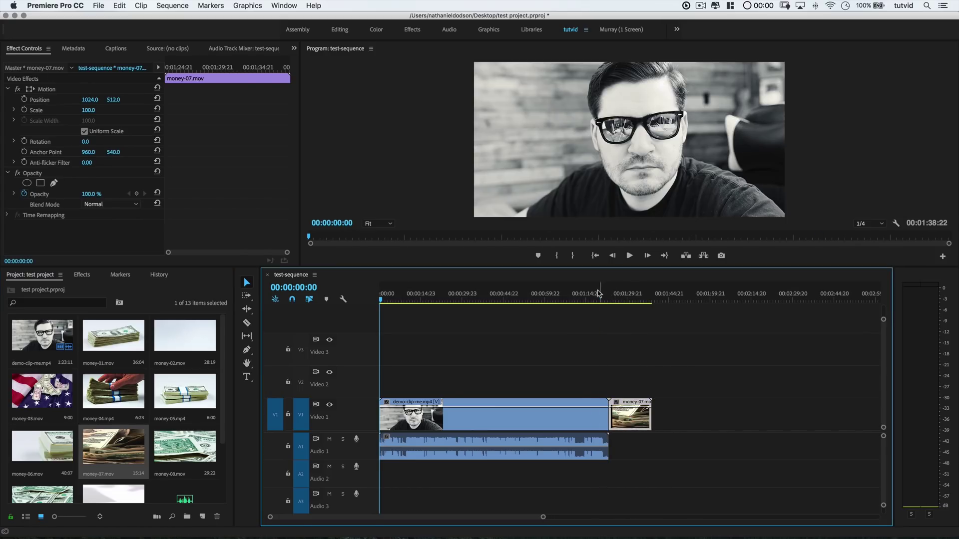
click(617, 300)
drag(618, 299, 623, 301)
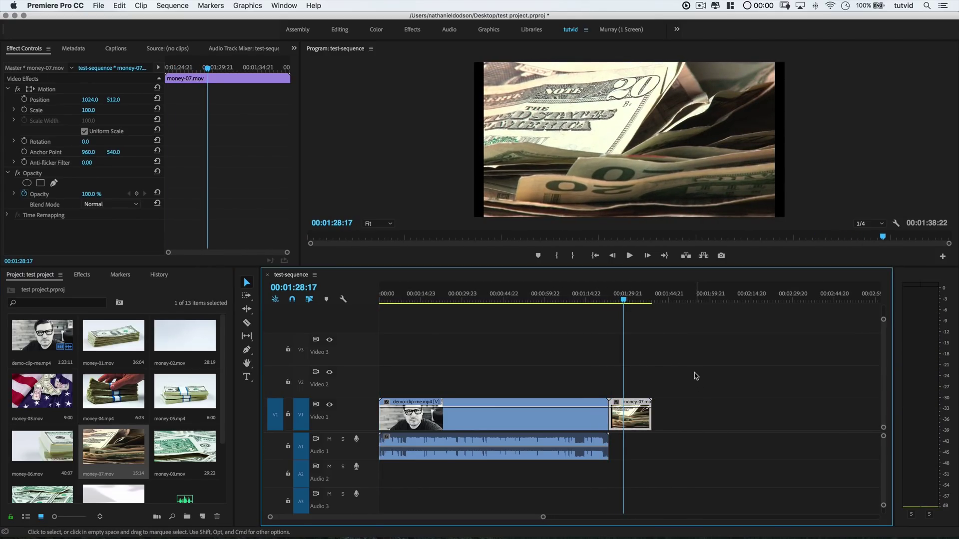
drag(43, 392, 654, 428)
drag(664, 299, 643, 306)
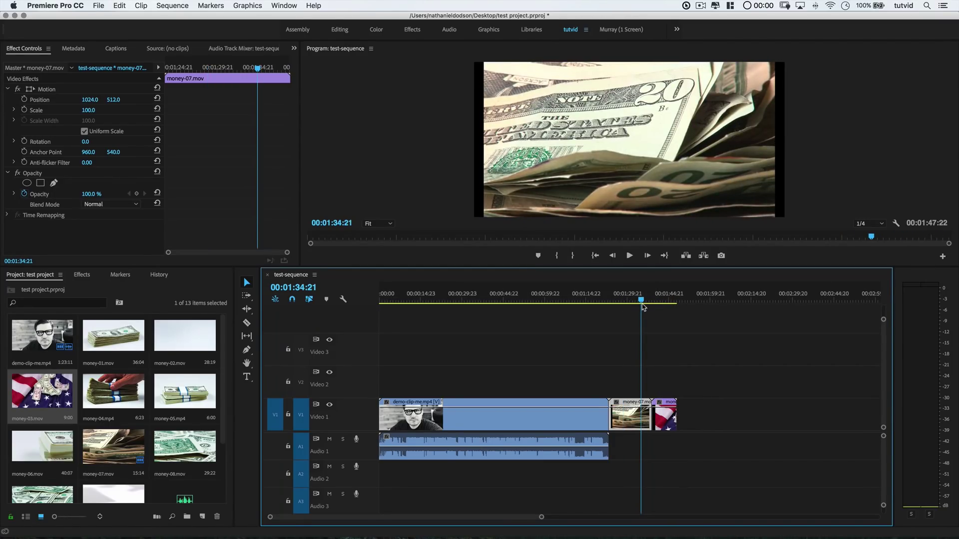
Toggle track targeting for Video 1 and Audio 1 off and back on
click(300, 446)
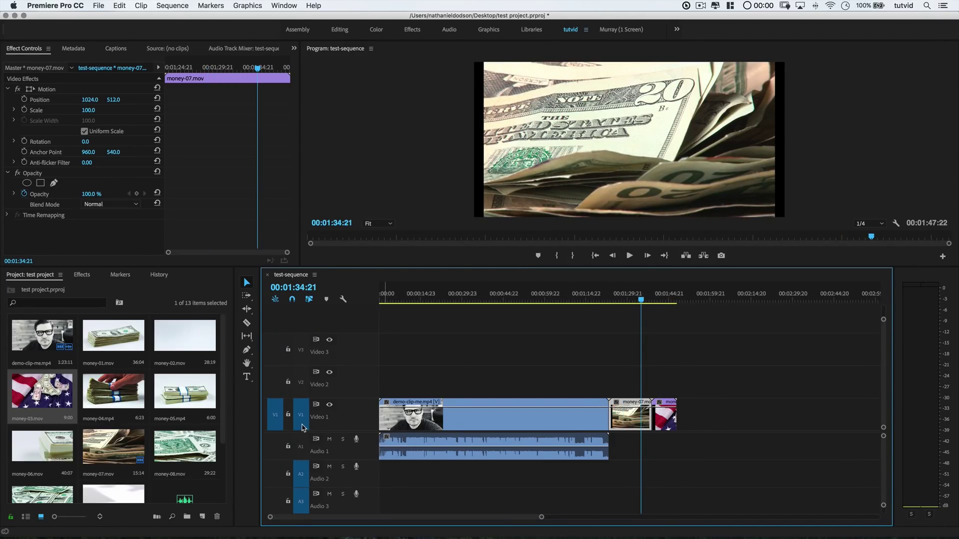
click(302, 419)
click(302, 428)
click(303, 443)
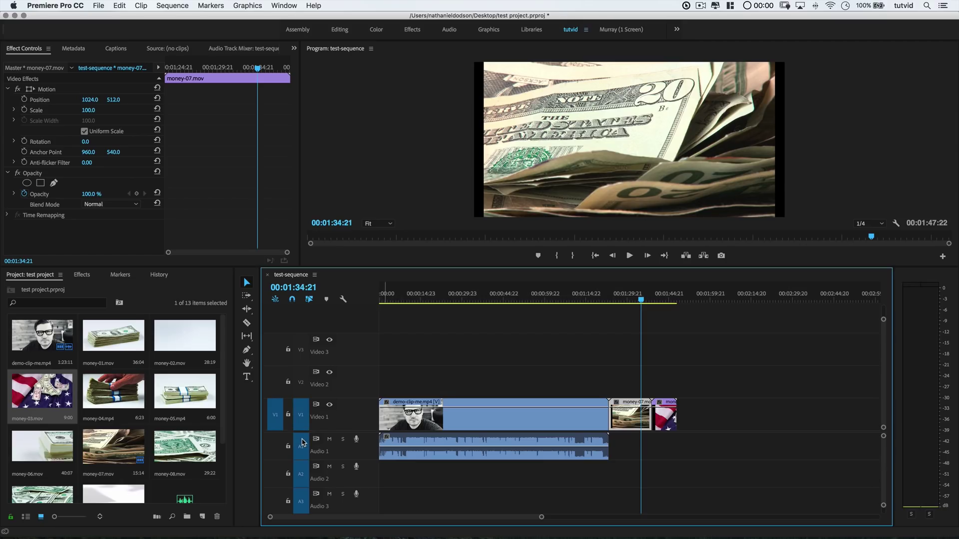
Patch source audio to Audio 3, drop demo-clip-me.mp4 on Video 1, then undo it
key(Up)
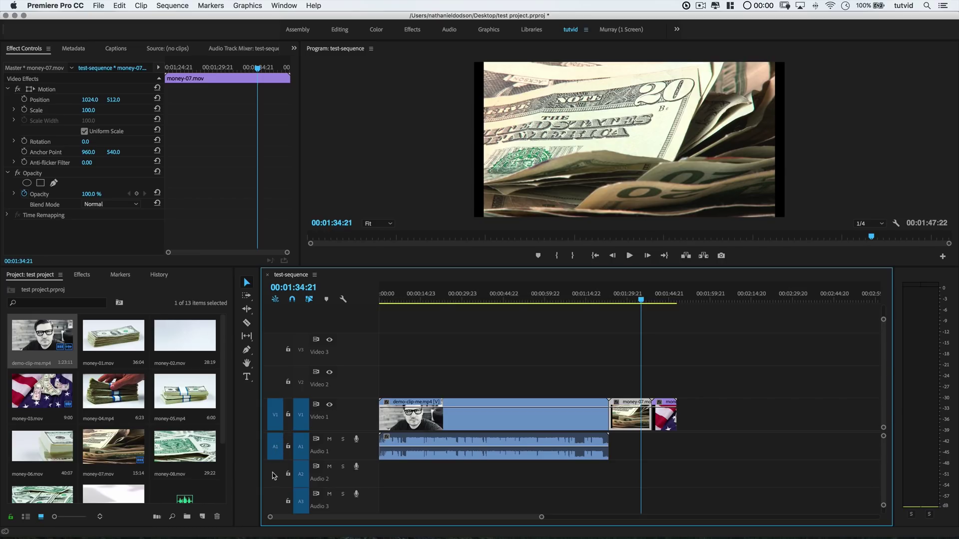
click(275, 422)
click(276, 449)
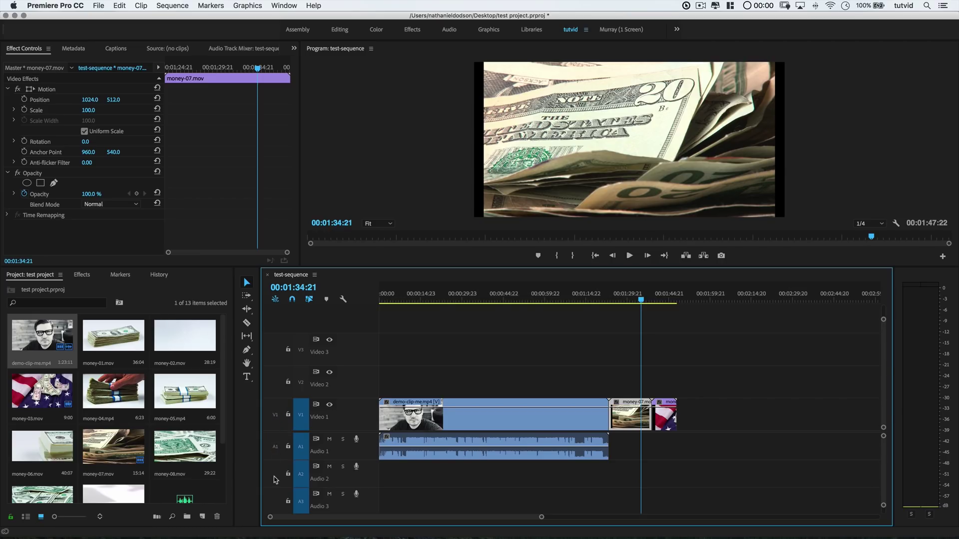
click(274, 449)
click(274, 426)
click(275, 497)
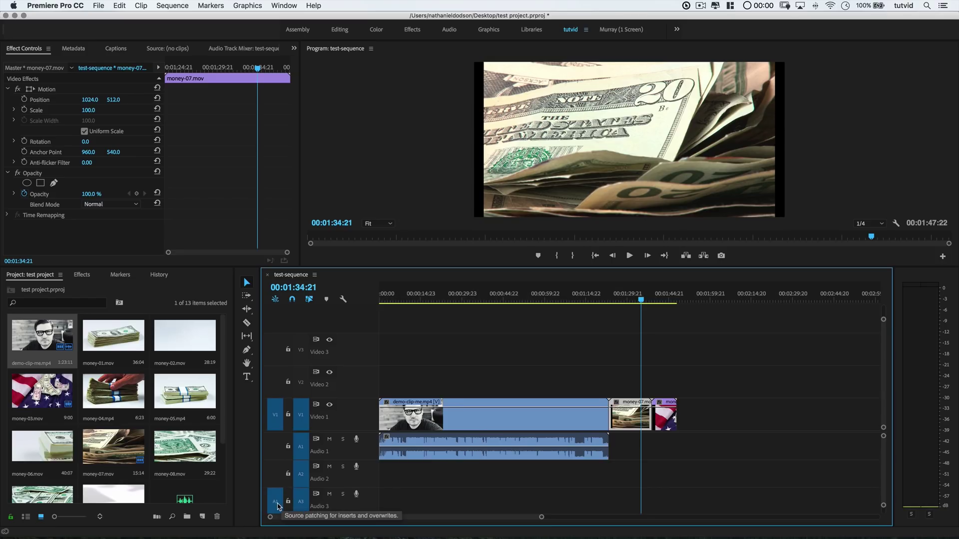
drag(42, 336, 683, 427)
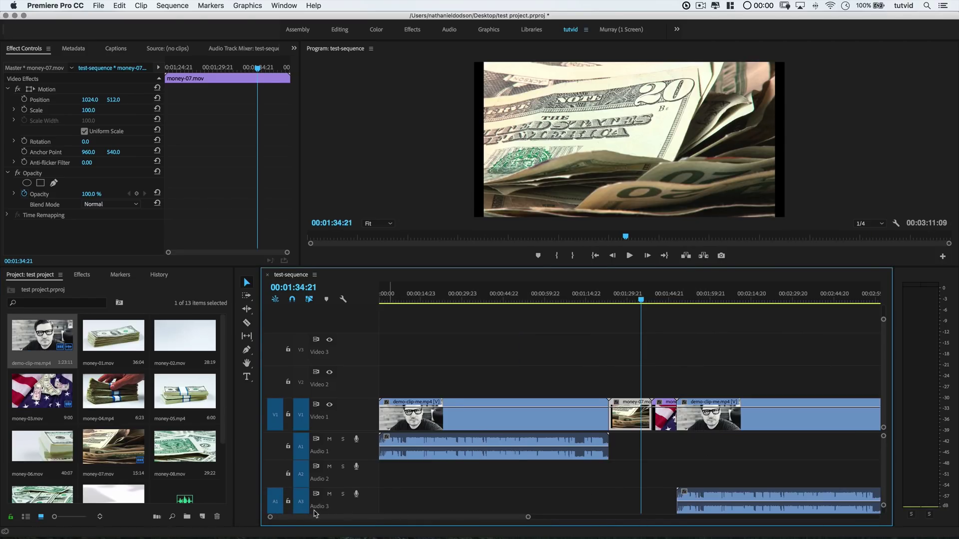
key(super+z)
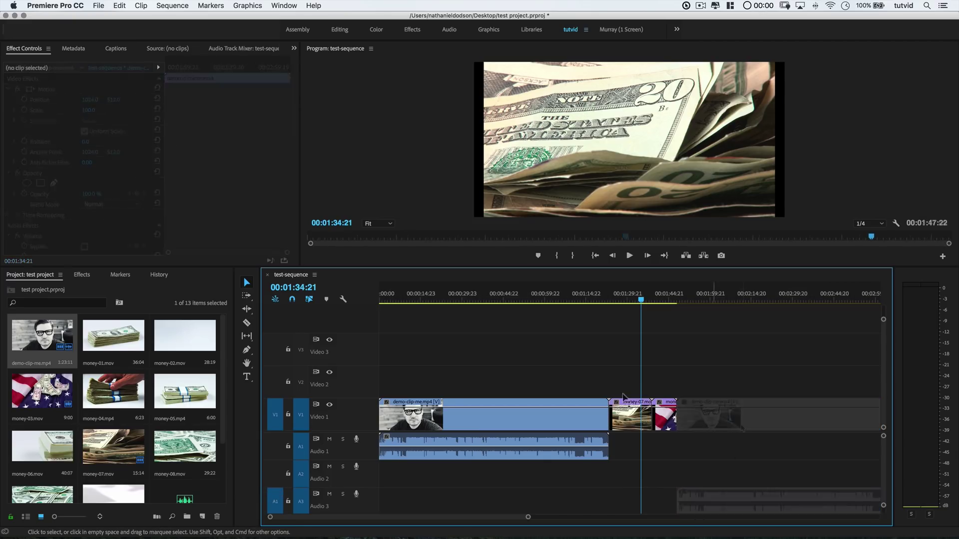
click(378, 299)
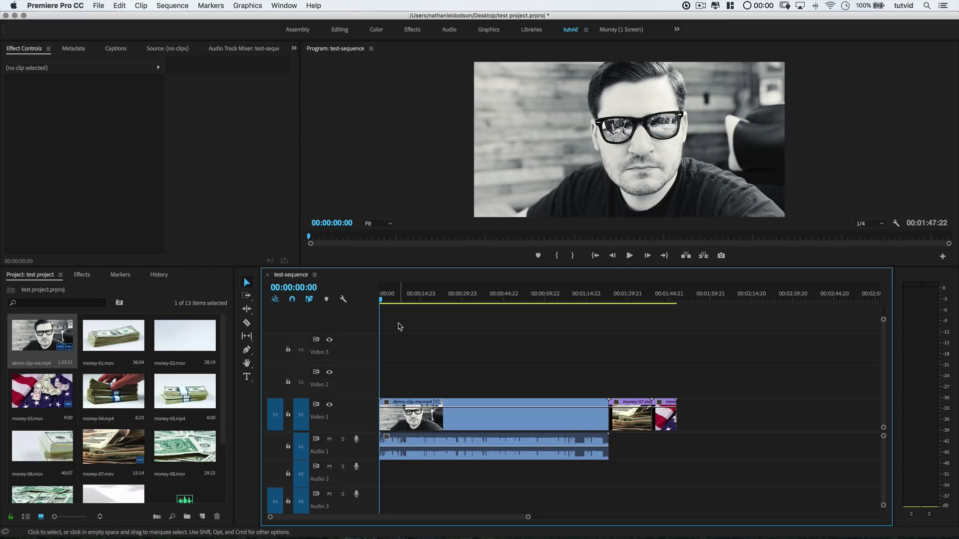
scroll(141, 440, down, 3)
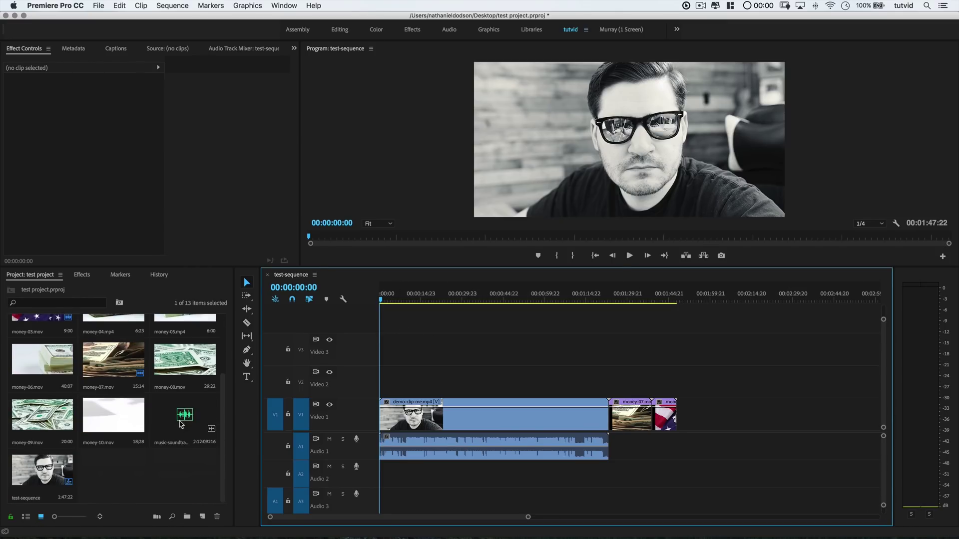
Add music-soundtrack.mp3 to Audio 2 at 00:00, zoom in, and play to 00:00:12:19
drag(181, 425, 420, 487)
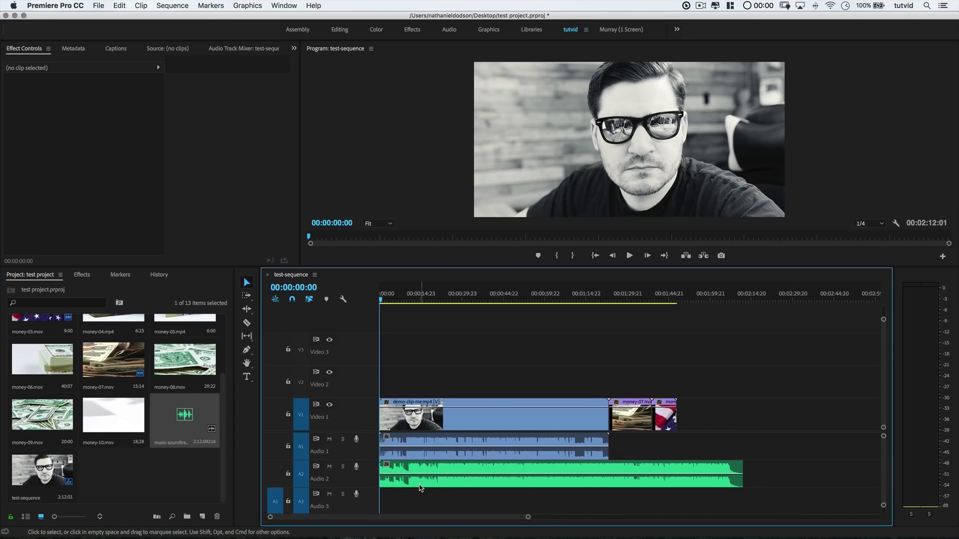
key(=)
key(=)
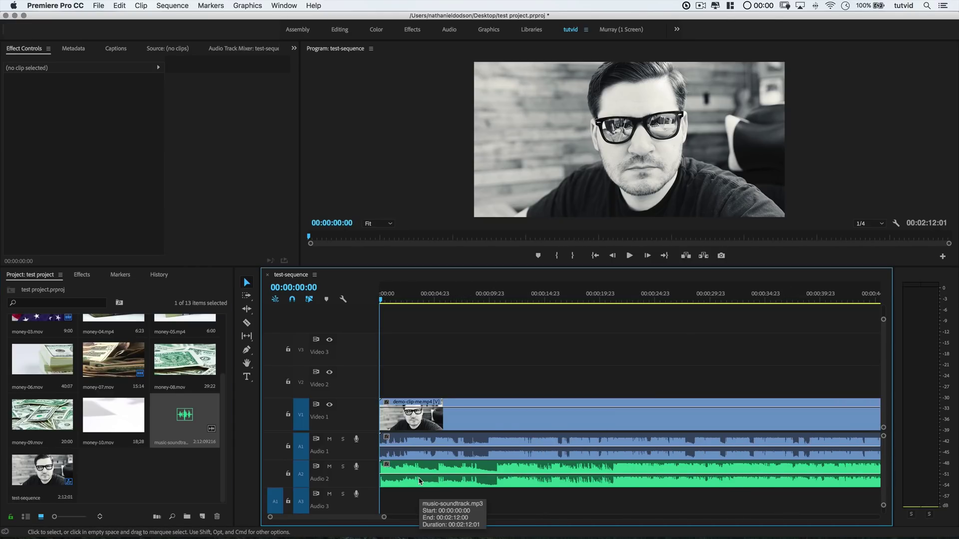
key(=)
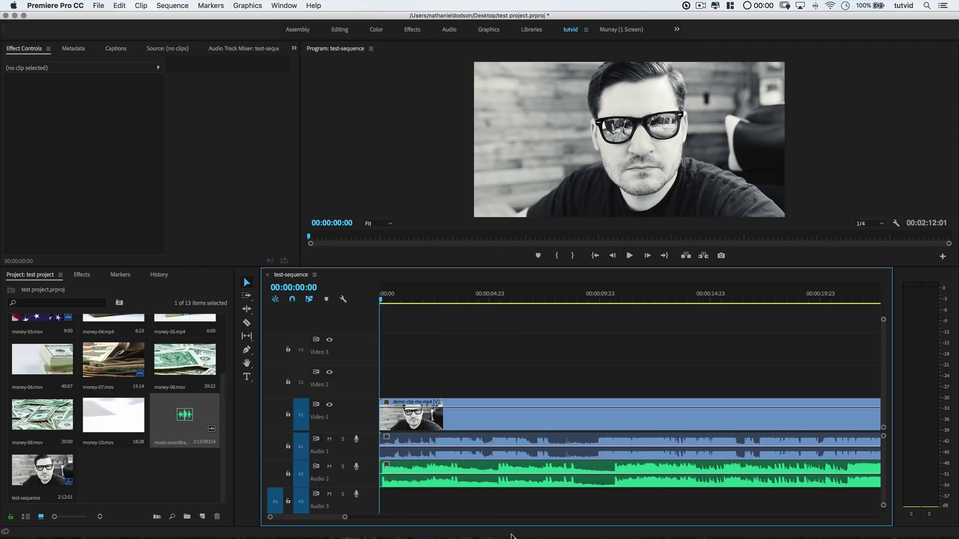
key(space)
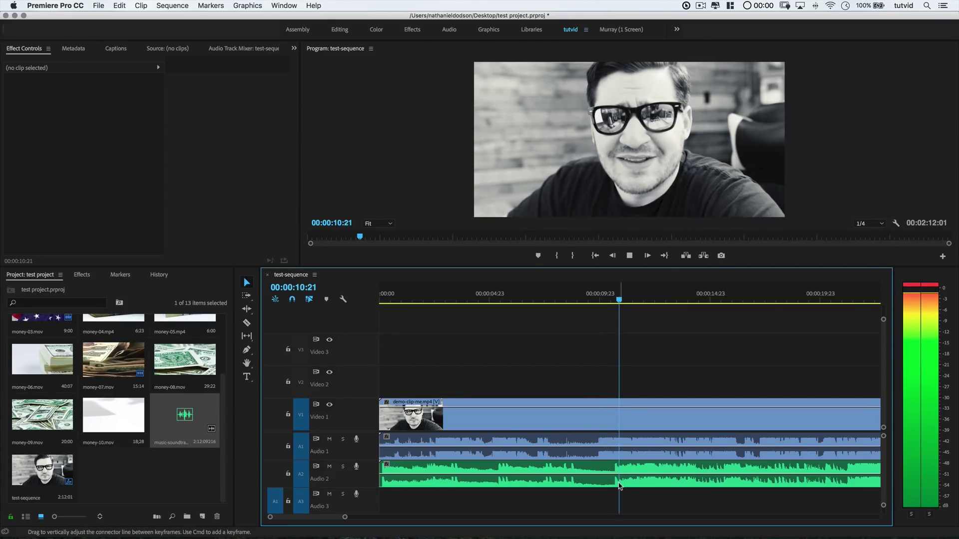
key(space)
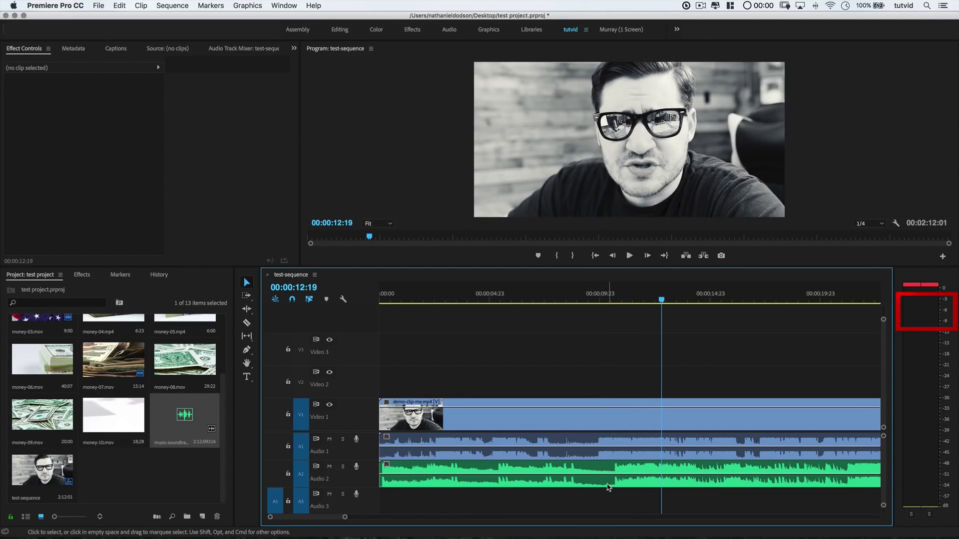
click(602, 468)
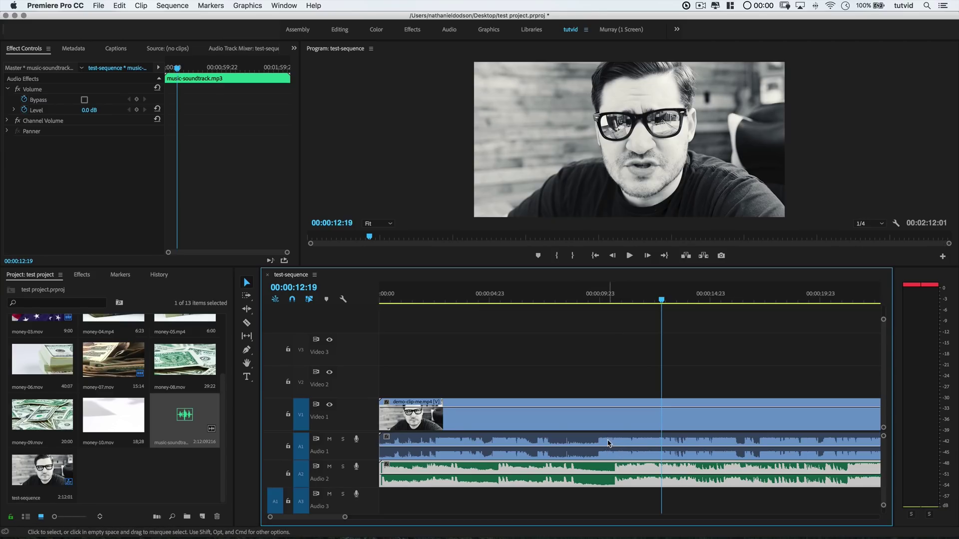
drag(609, 481, 609, 483)
click(549, 297)
key(space)
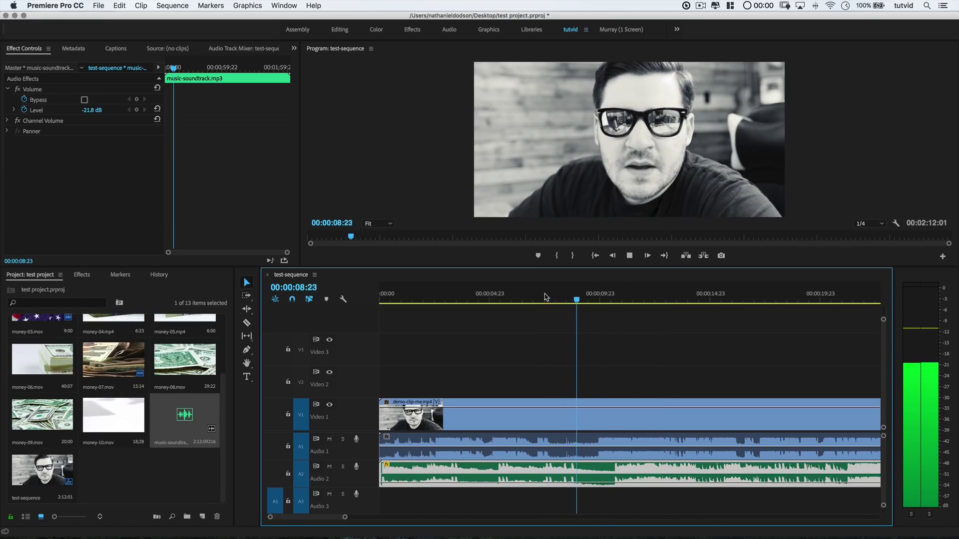
click(329, 467)
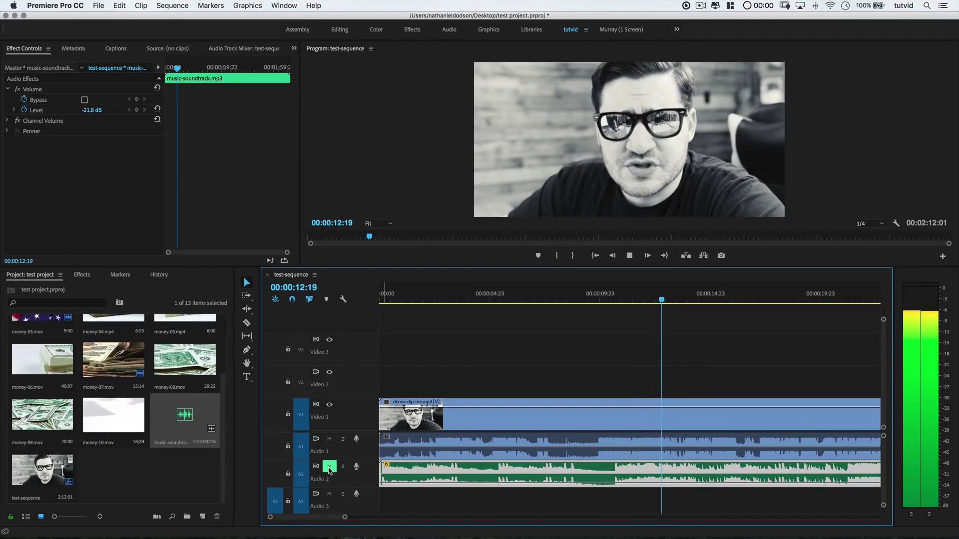
click(329, 467)
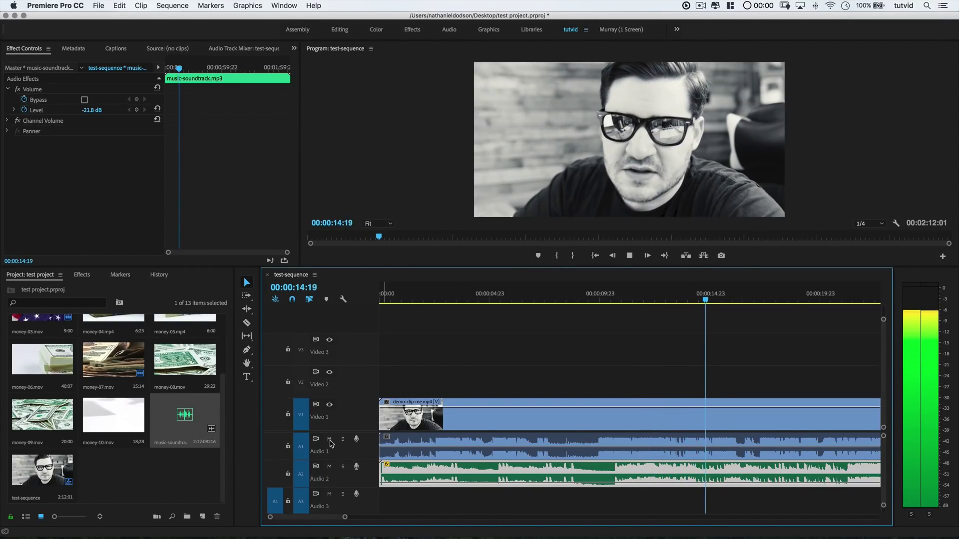
click(329, 439)
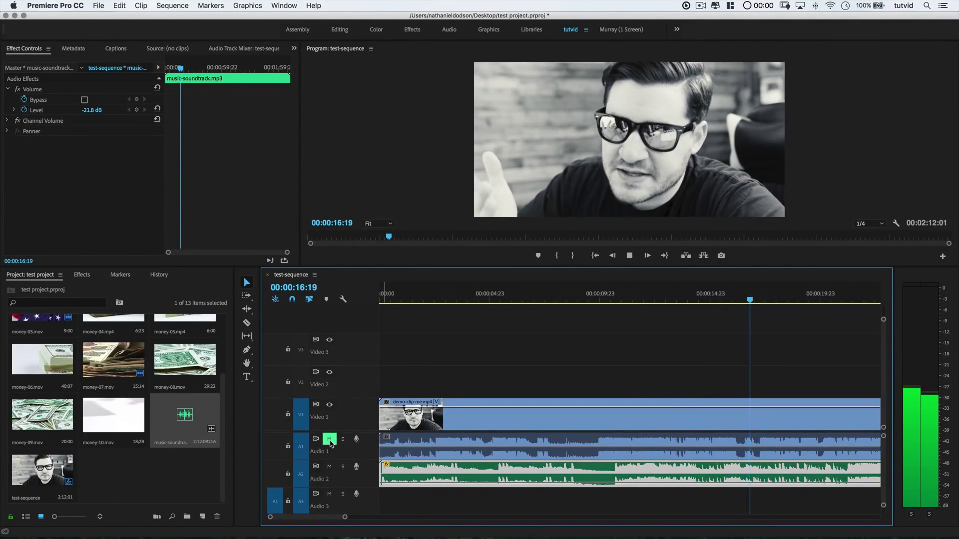
click(330, 440)
click(330, 441)
click(330, 441)
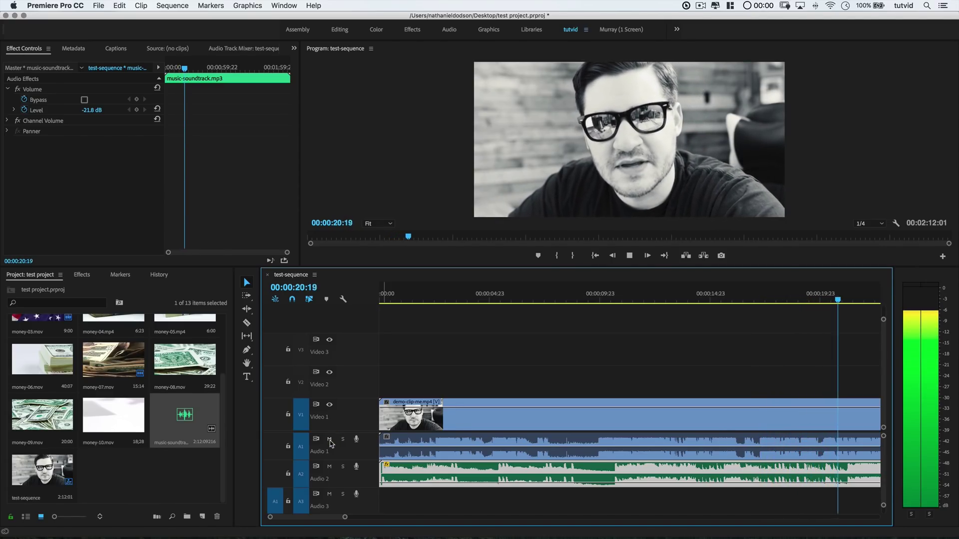
key(space)
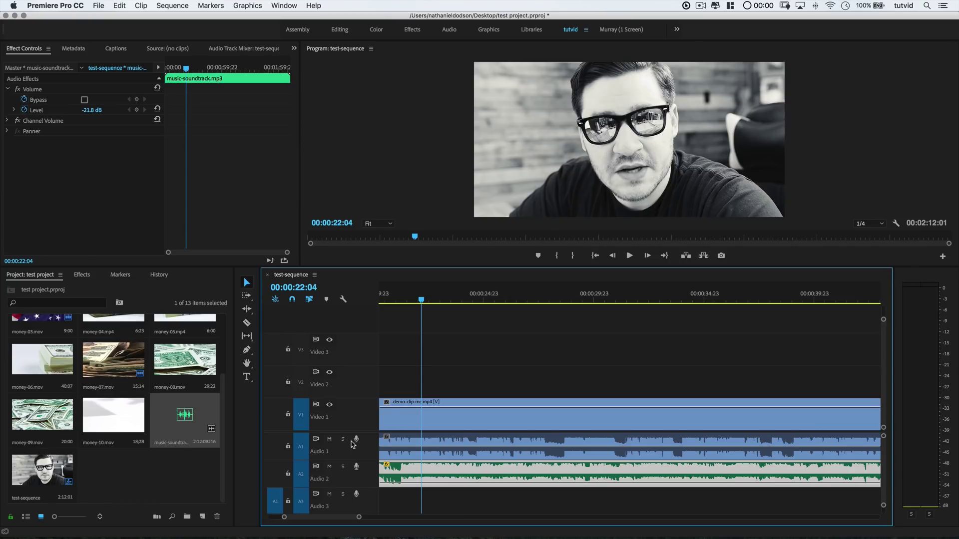
scroll(507, 476, up, 5)
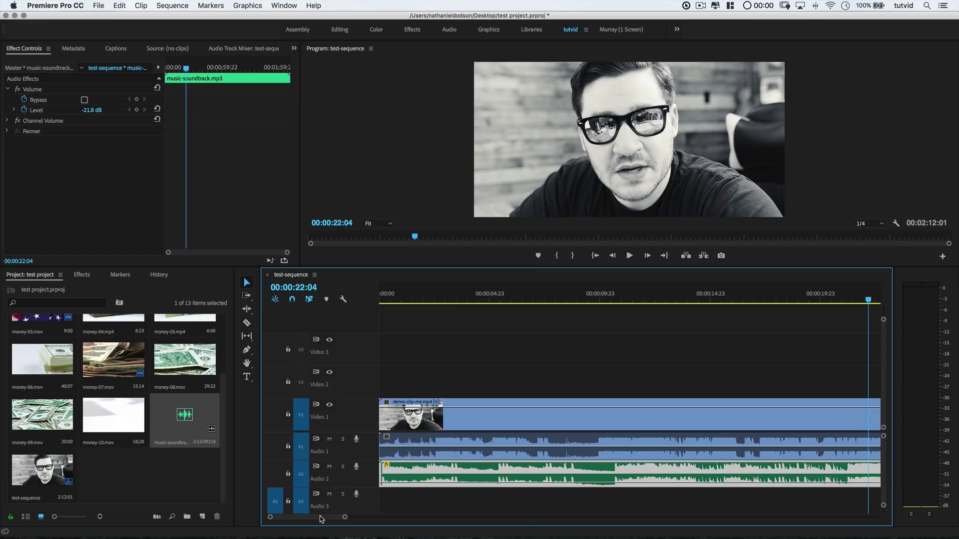
right_click(475, 471)
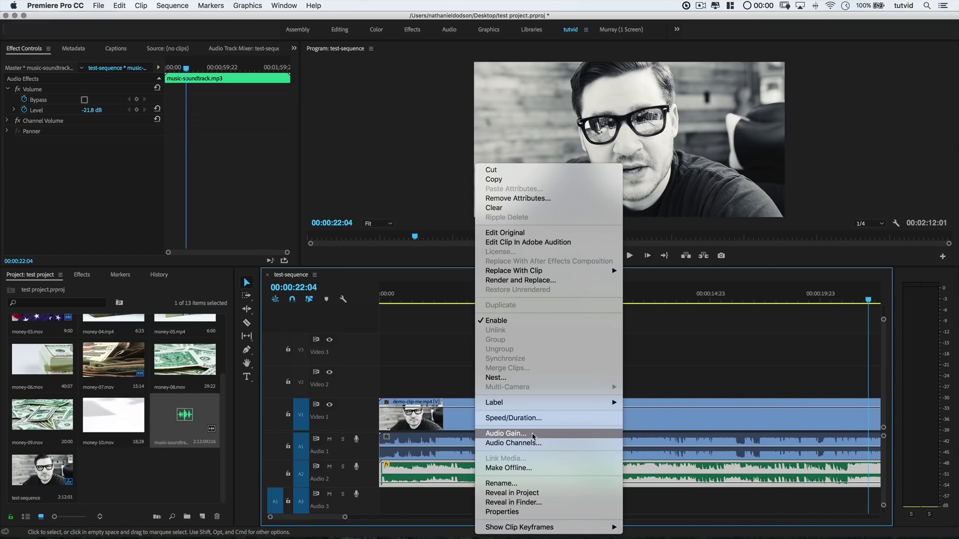
click(532, 435)
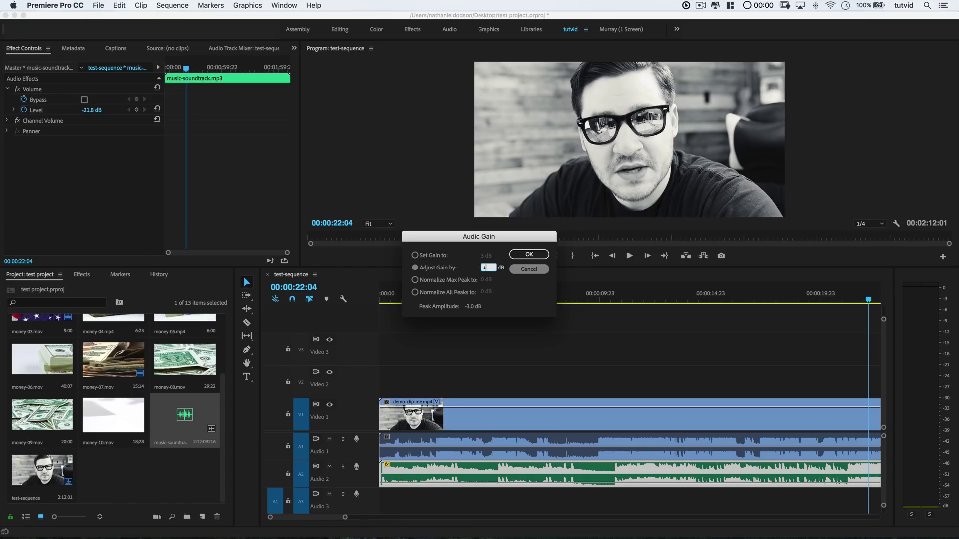
click(529, 269)
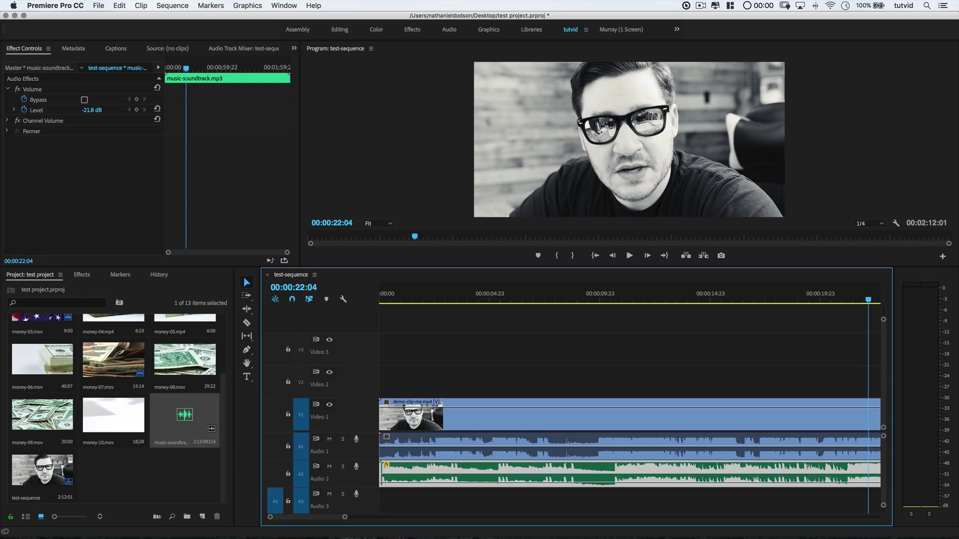
Trim demo-clip-me.mp4's beginning up to the playhead at 00:00:09:21
click(422, 302)
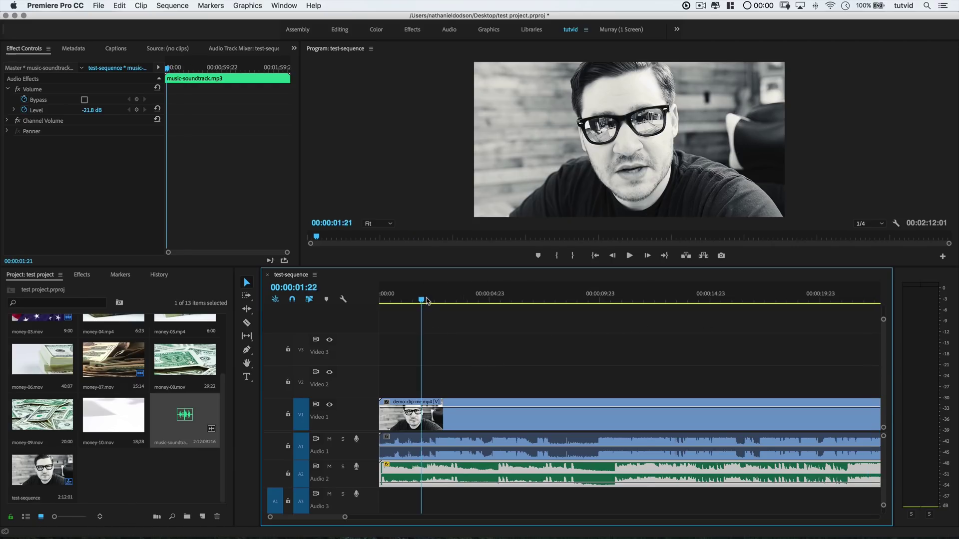
key(space)
drag(536, 330, 599, 340)
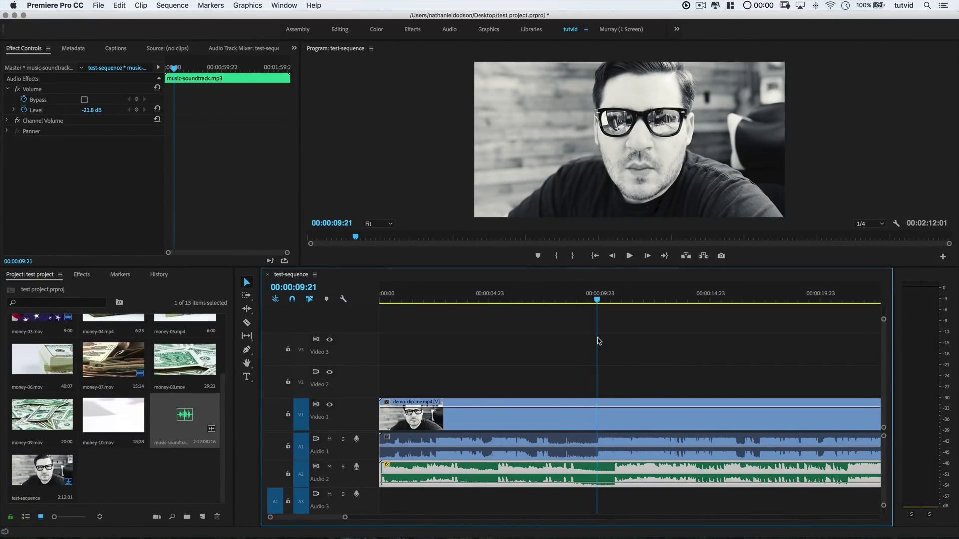
click(405, 407)
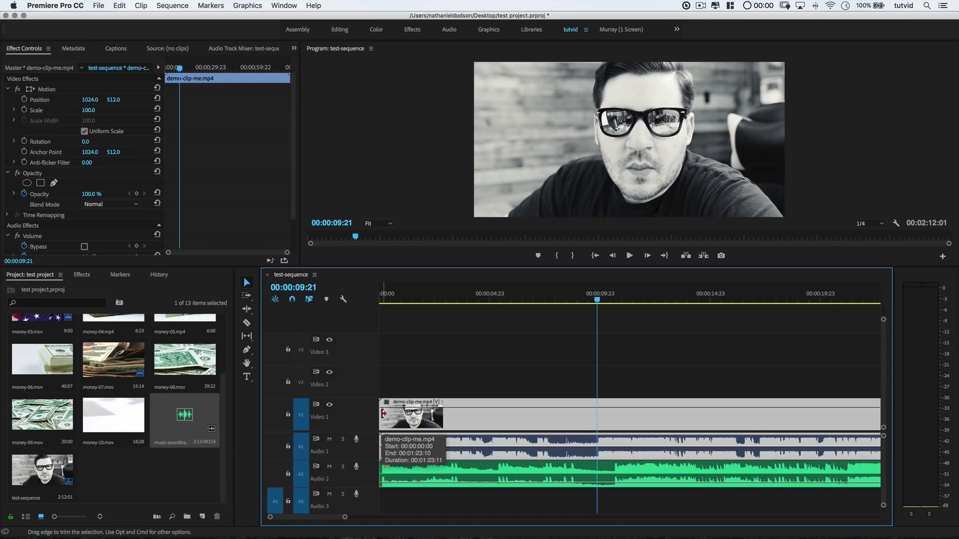
drag(383, 413, 600, 433)
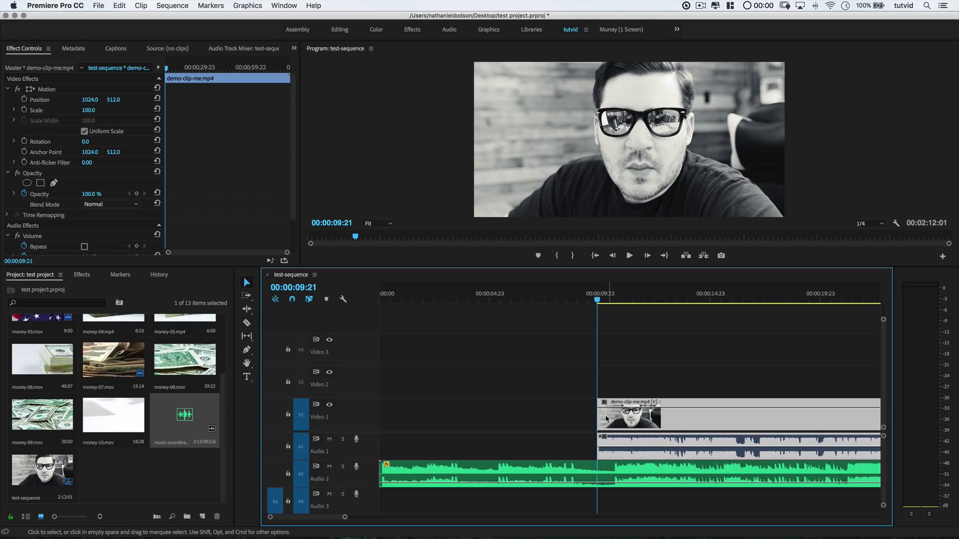
Slide the trimmed clip back to 00:00:00:00 and play from the start
mouse_move(598, 409)
mouse_down()
mouse_move(556, 409)
mouse_move(599, 409)
mouse_up()
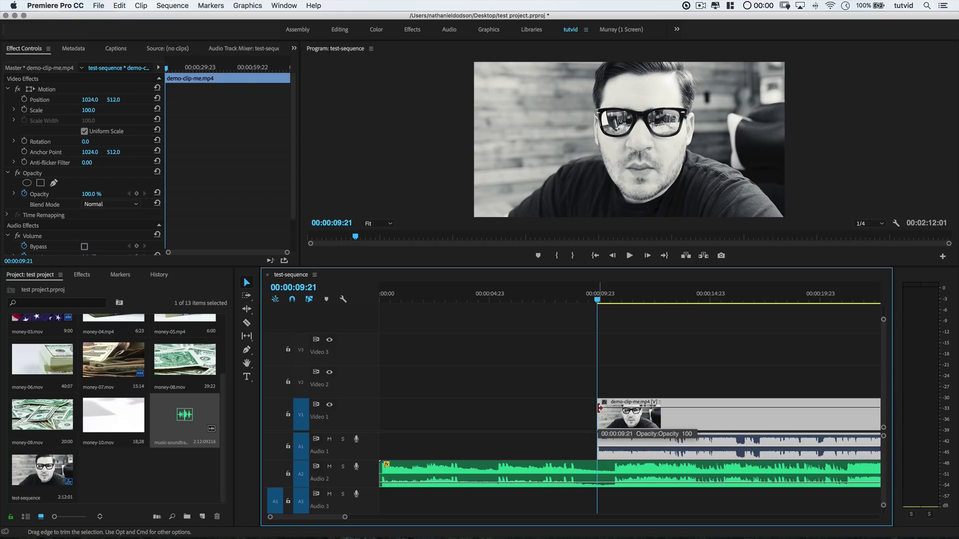
drag(620, 418, 403, 419)
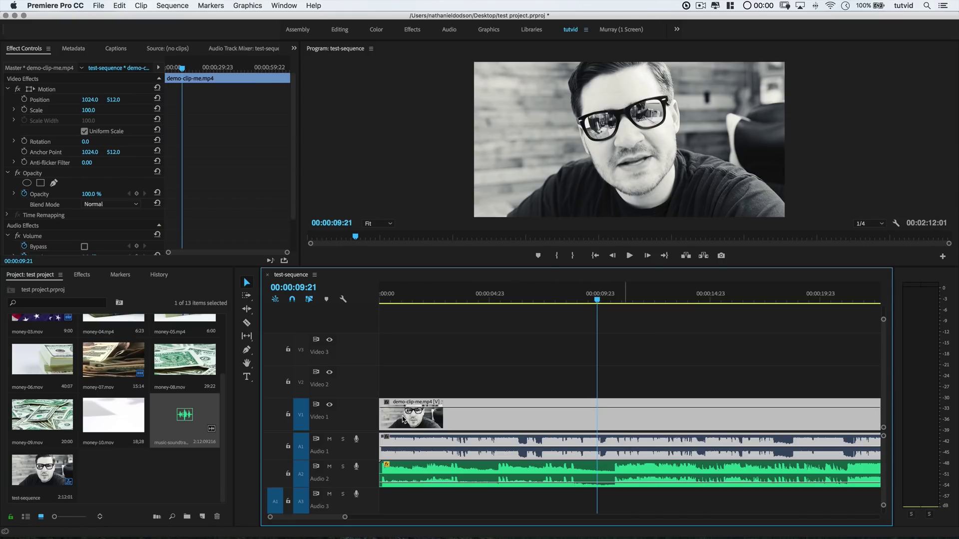
key(Home)
key(space)
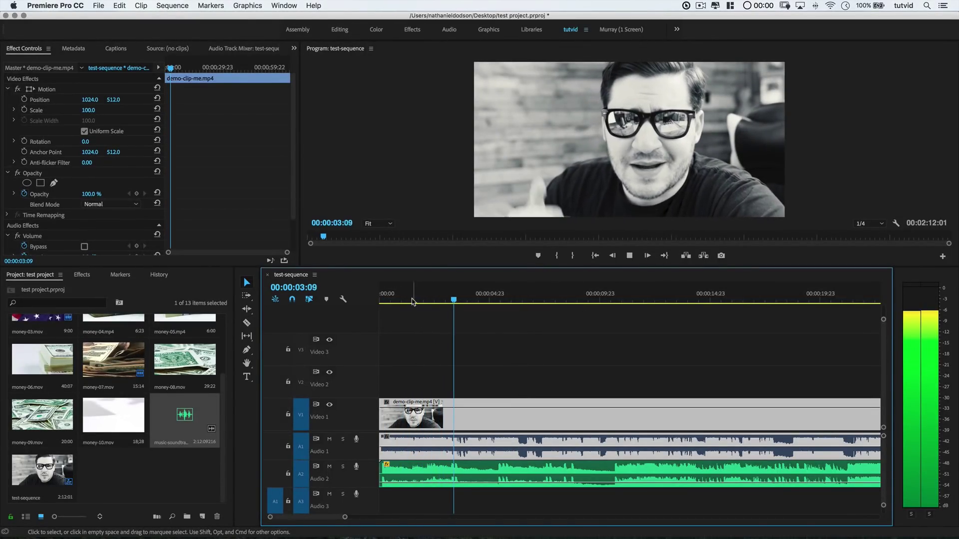
Apply a Cross Dissolve to the start of the Video 1 clip and preview it
drag(412, 301, 380, 300)
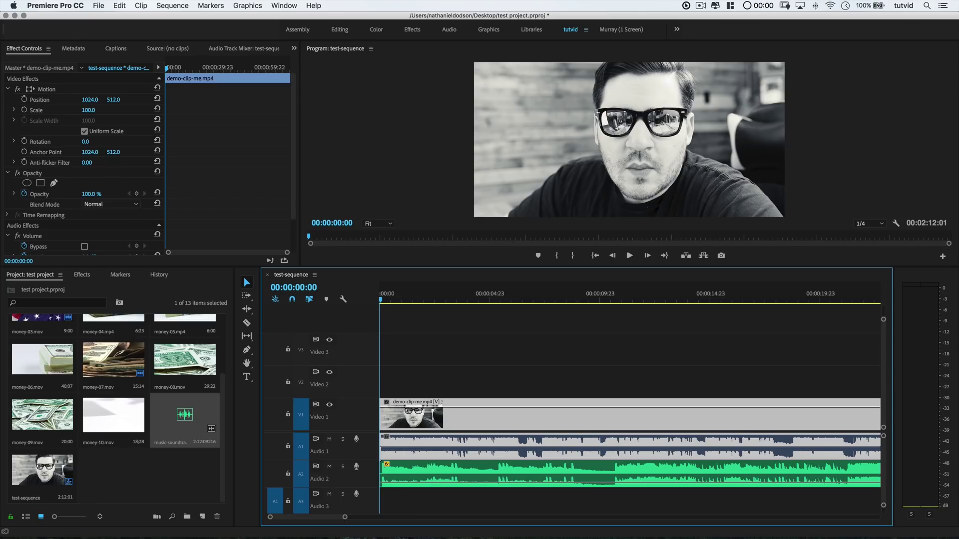
click(294, 5)
click(306, 174)
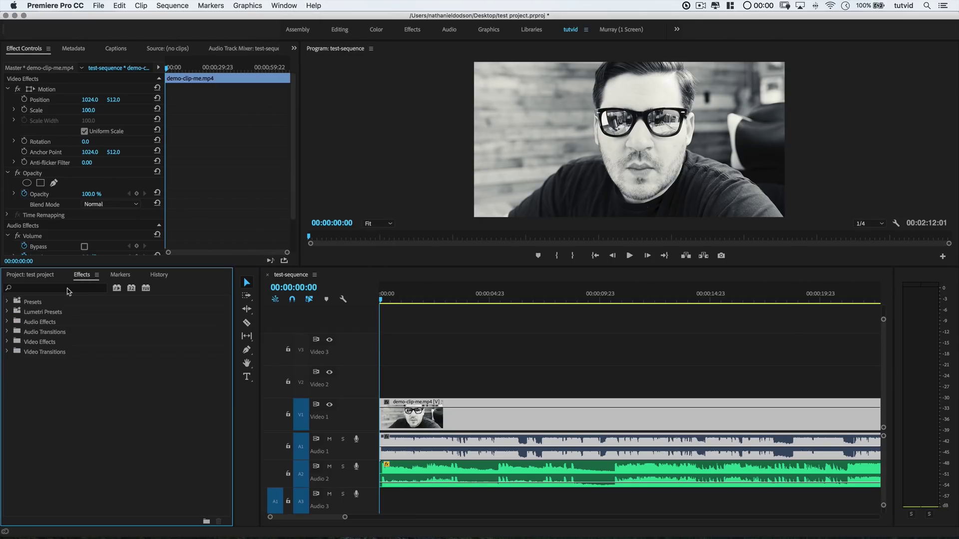
click(59, 288)
text(cross)
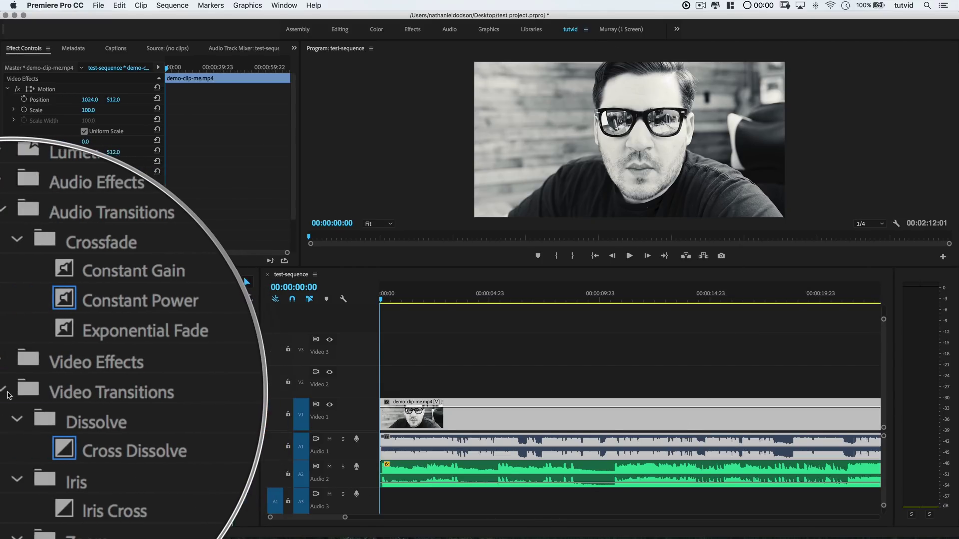
drag(40, 411, 354, 459)
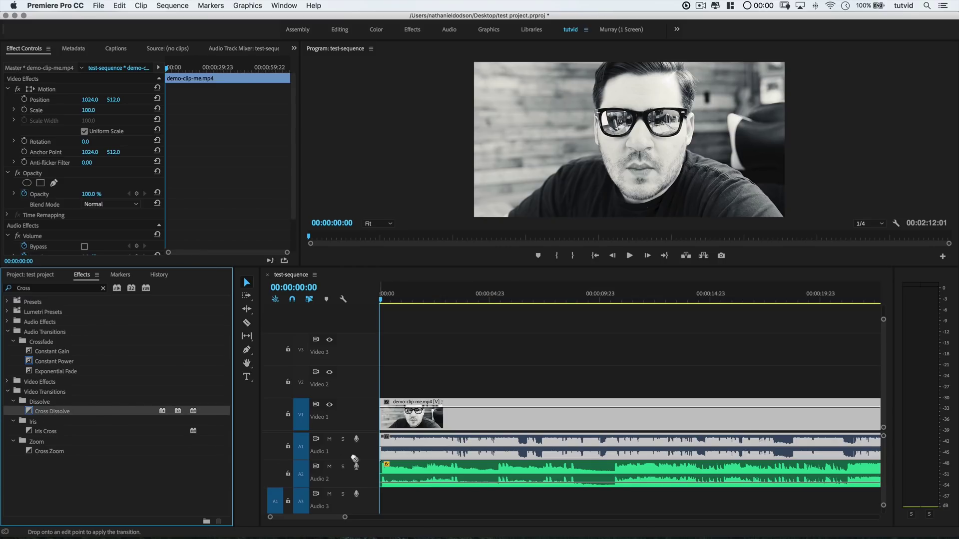
drag(389, 418, 389, 419)
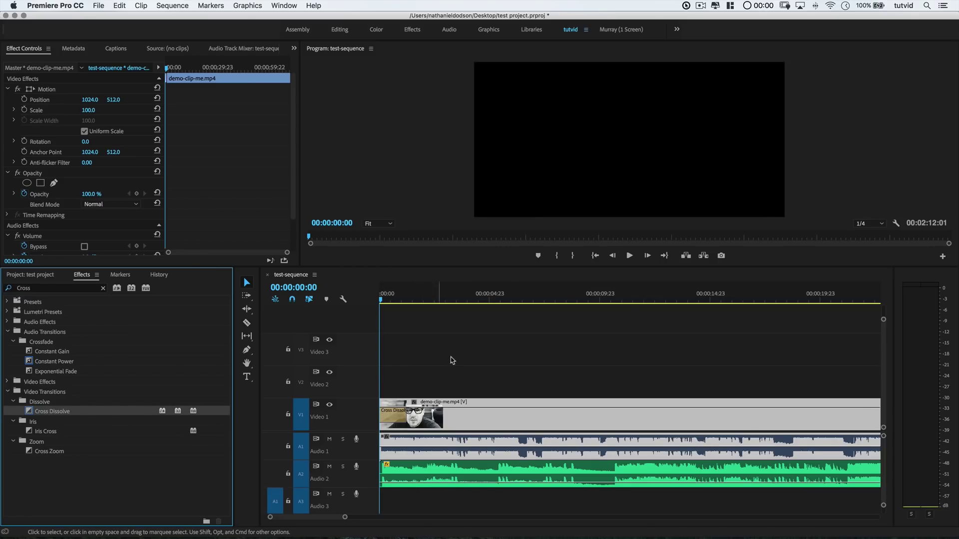
key(space)
key(space)
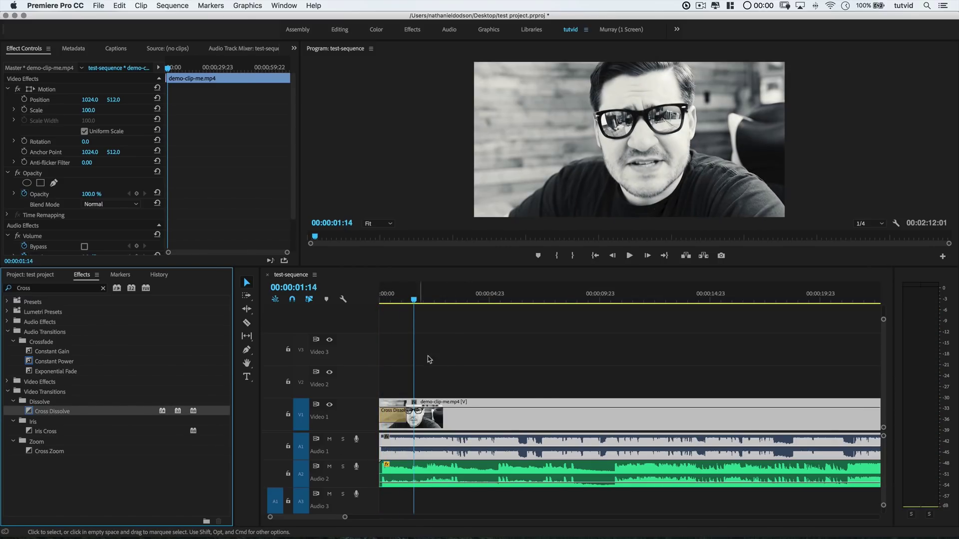
Add Constant Power crossfades to the starts of Audio 1 and Audio 2
double_click(23, 288)
text(Constant)
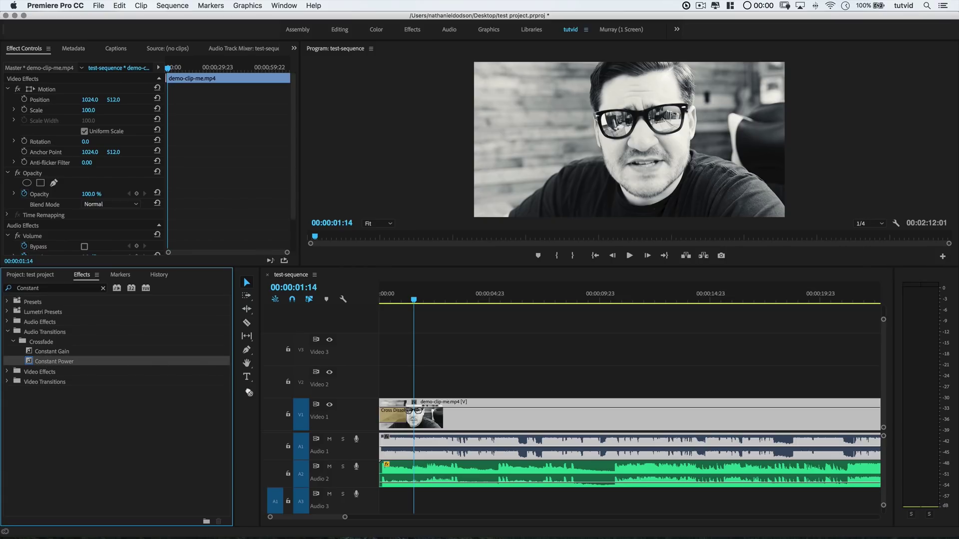
drag(54, 361, 387, 446)
drag(268, 415, 385, 472)
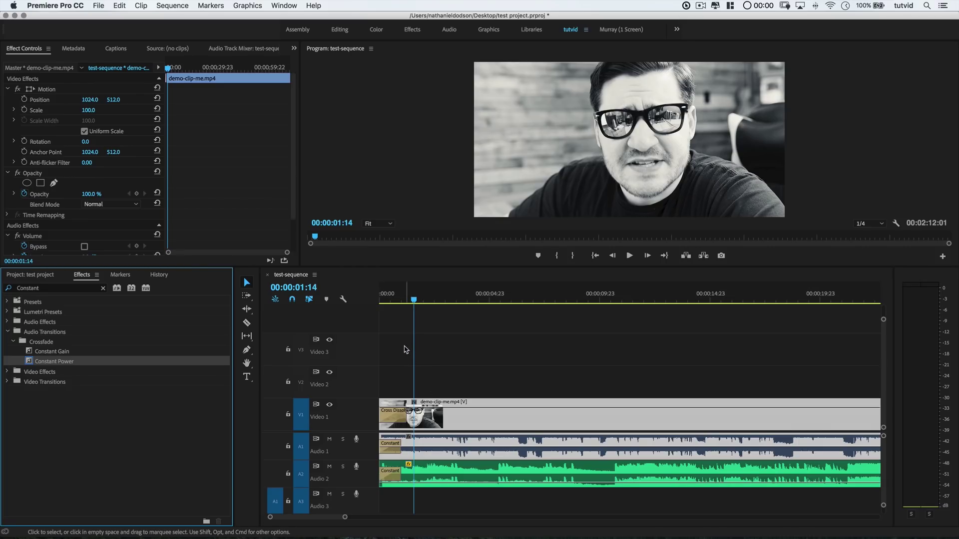
click(103, 289)
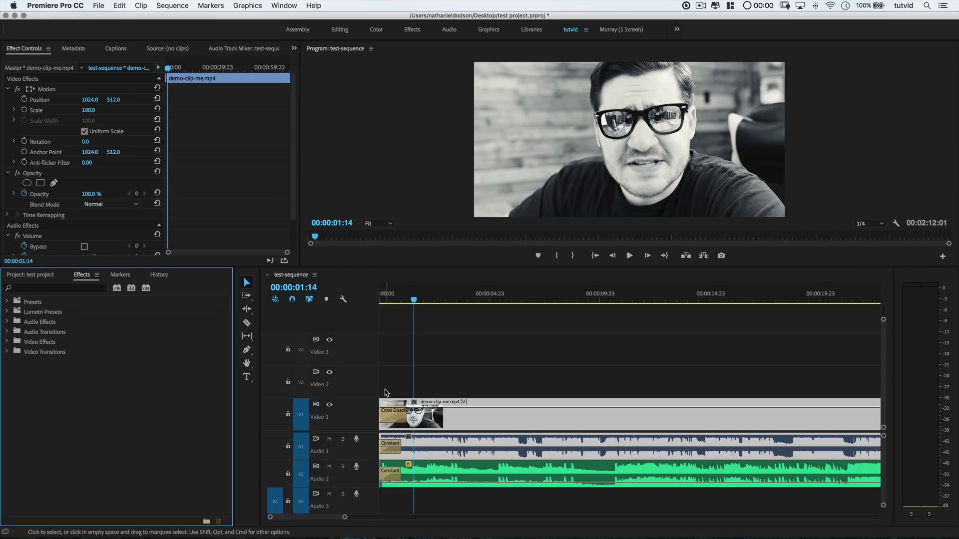
Resize the Cross Dissolve to 00:00:01:19, the Audio 1 fade to 00:00:00:15, and the music fade to 00:00:01:10
key(equal)
key(equal)
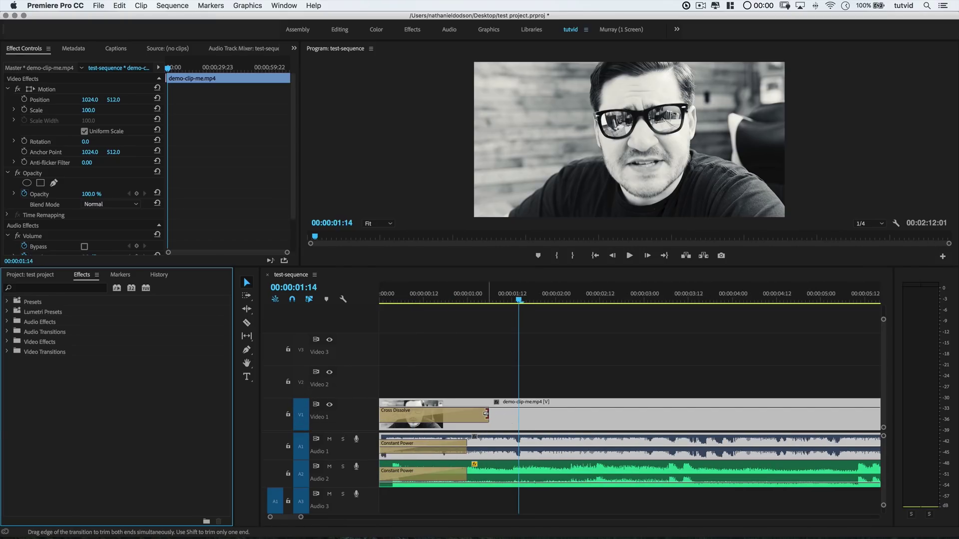
drag(486, 414, 536, 415)
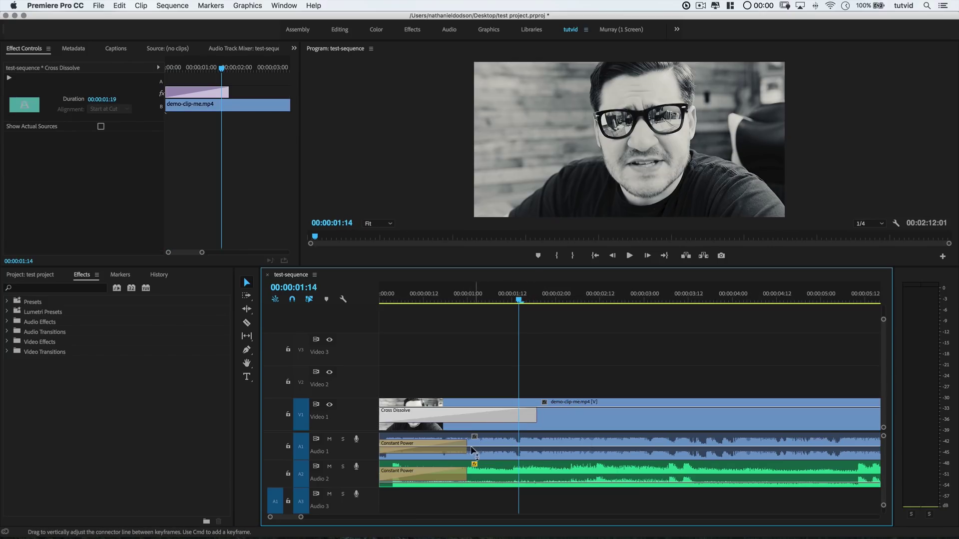
drag(466, 443, 431, 441)
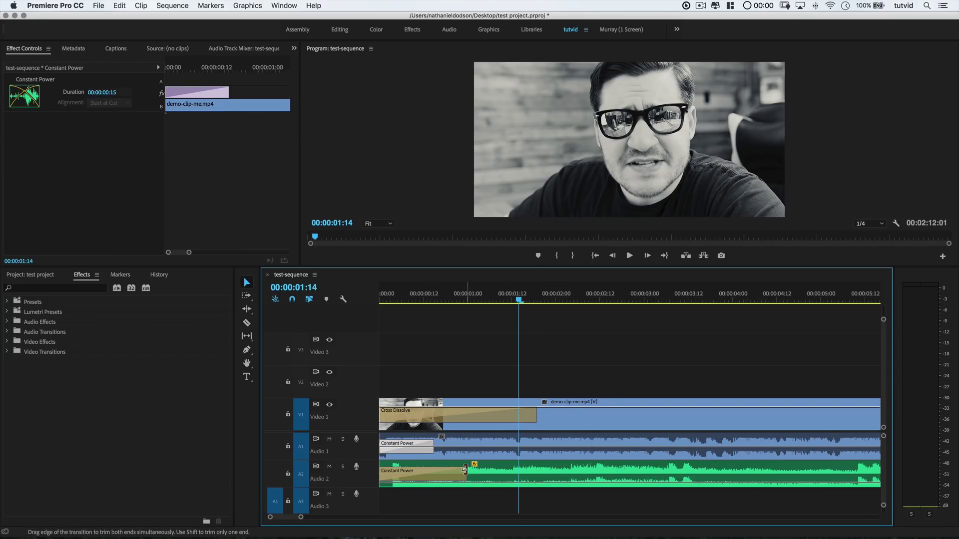
drag(466, 472, 504, 472)
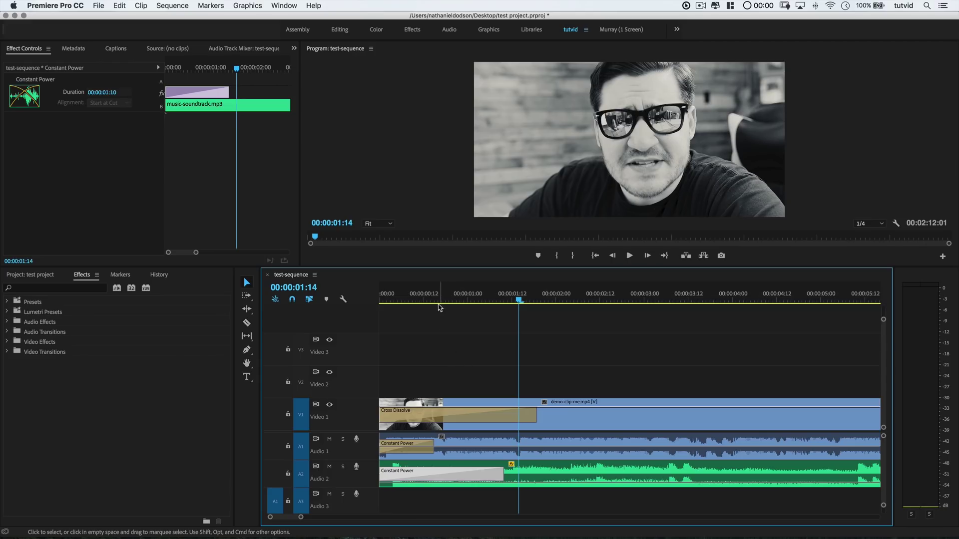
Play the sequence from the start to preview the new transition lengths
key(Home)
key(space)
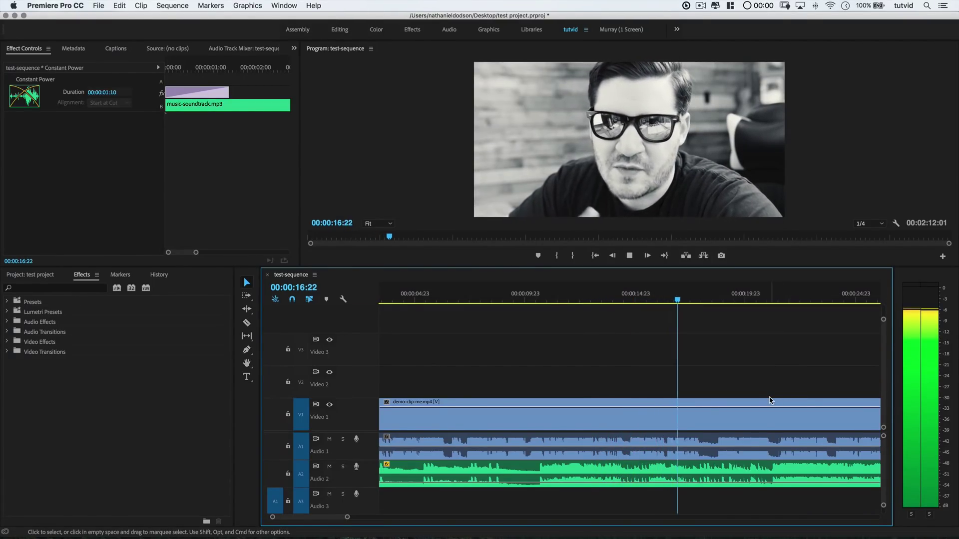
scroll(760, 401, down, 3)
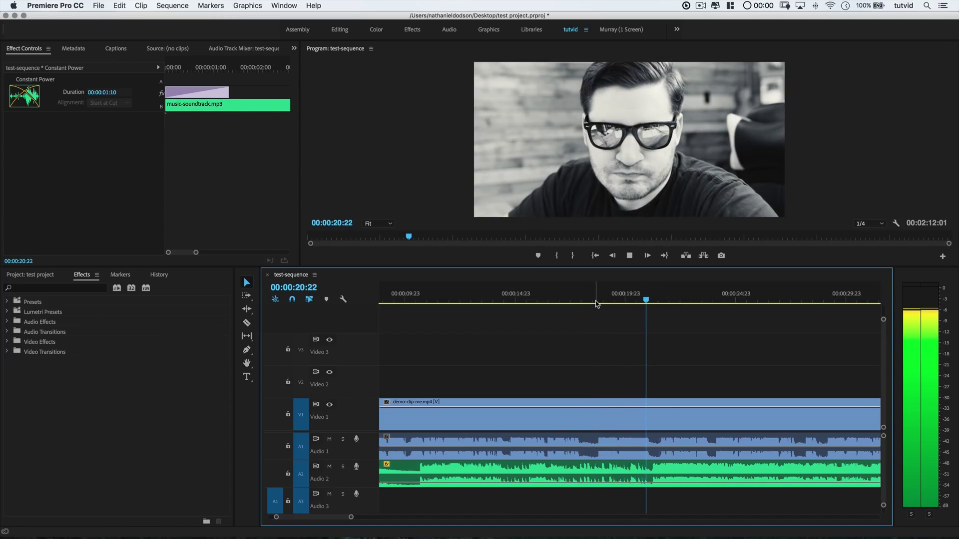
Stop at 00:00:17:23 and razor the demo clip there and again slightly further right
key(space)
drag(596, 302, 582, 300)
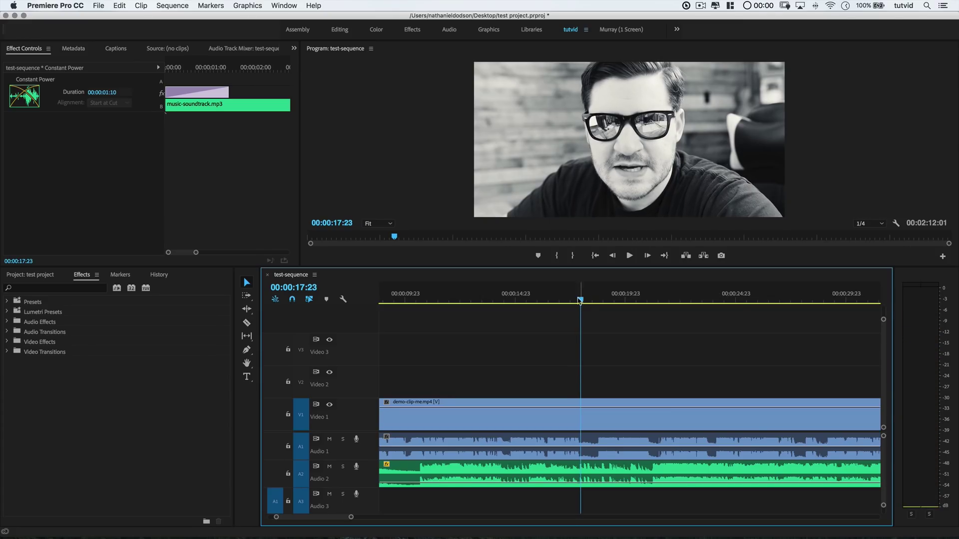
click(247, 323)
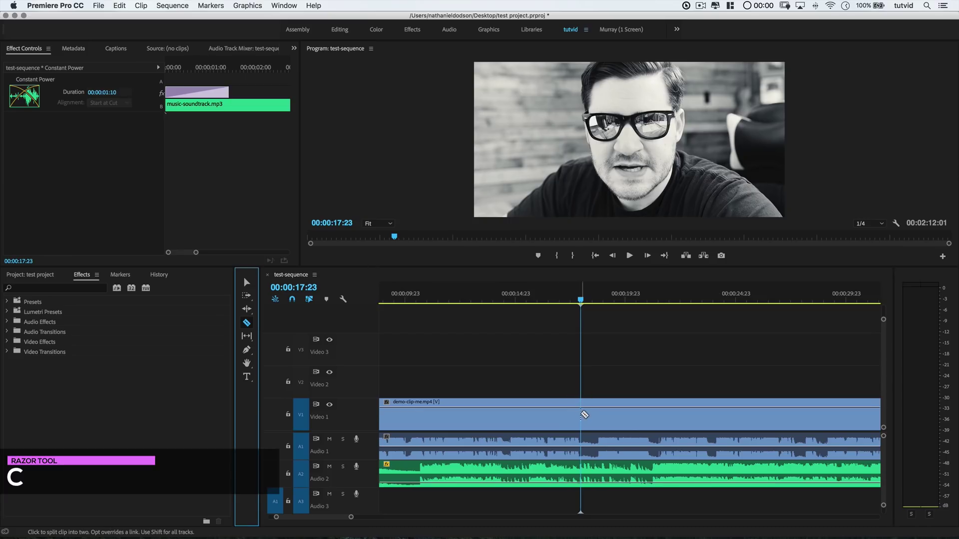
click(582, 414)
click(661, 410)
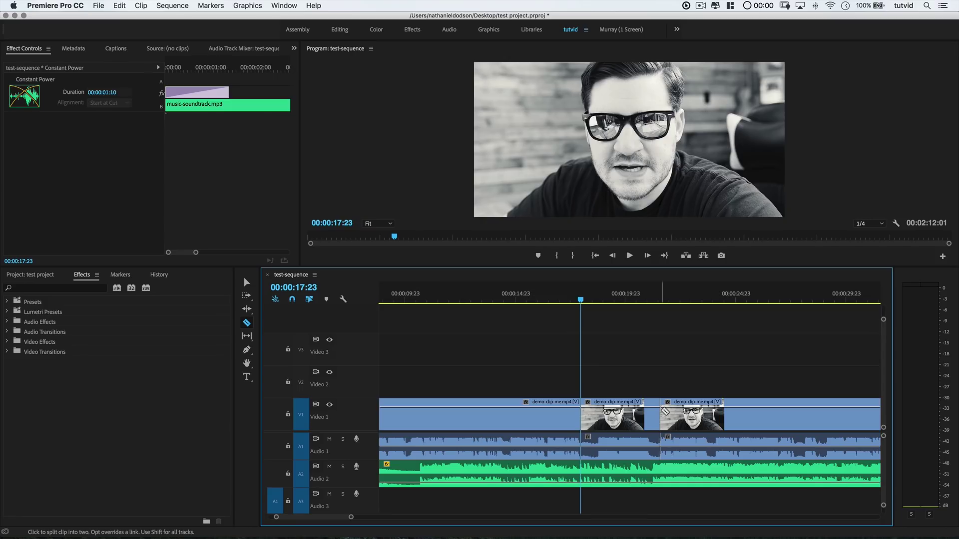
Delete the short middle piece and slide the next piece left to 00:00:17:23, closing the gap
key(v)
click(637, 457)
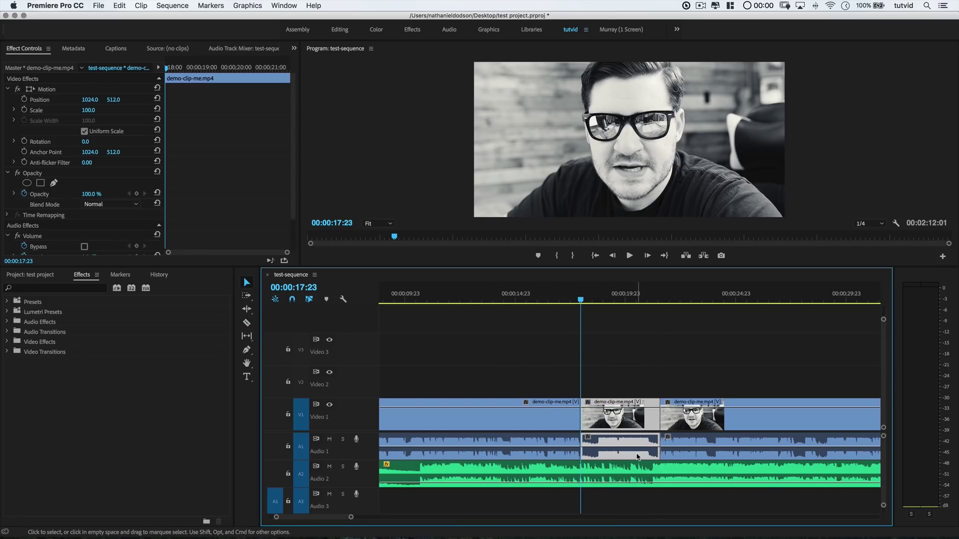
key(Delete)
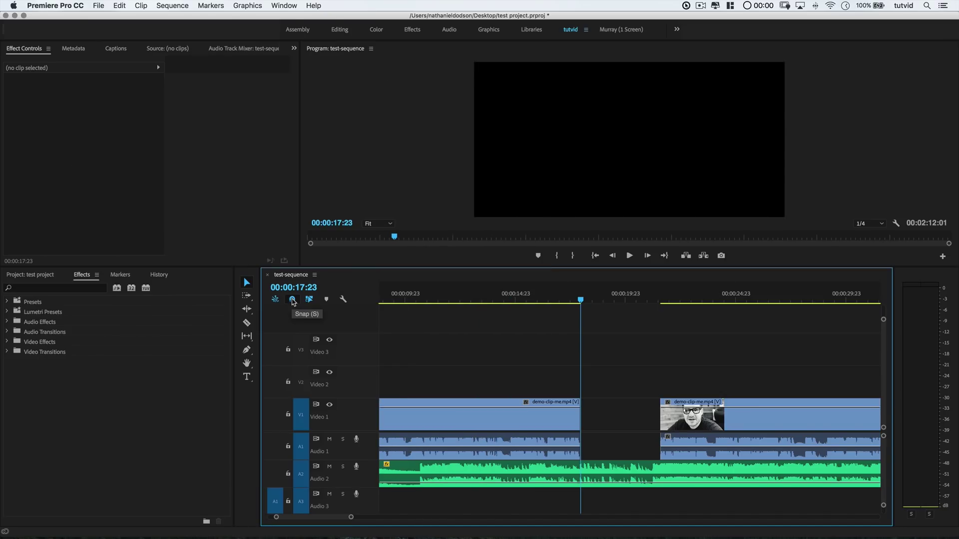
click(716, 422)
drag(716, 422, 635, 421)
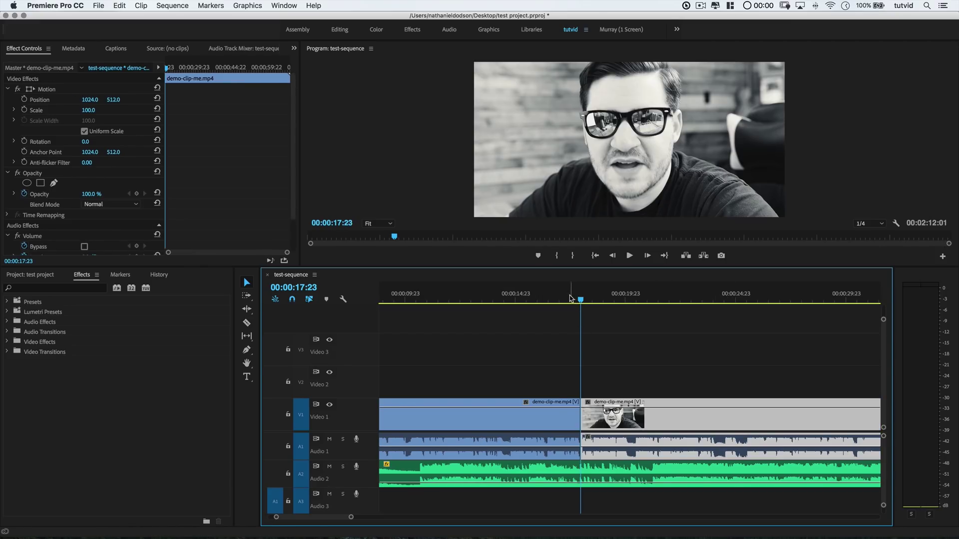
Play back across the edit to review the joined pieces
key(space)
click(625, 299)
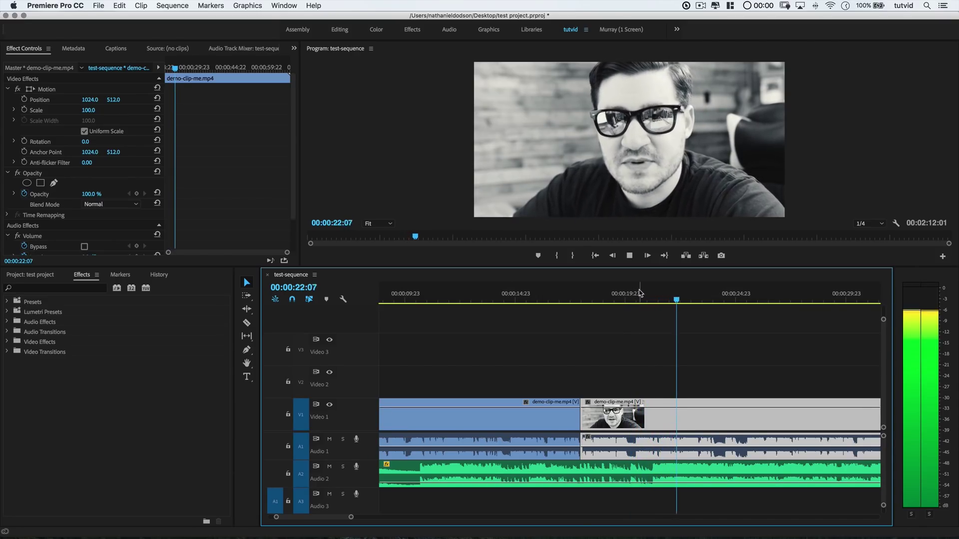
click(655, 299)
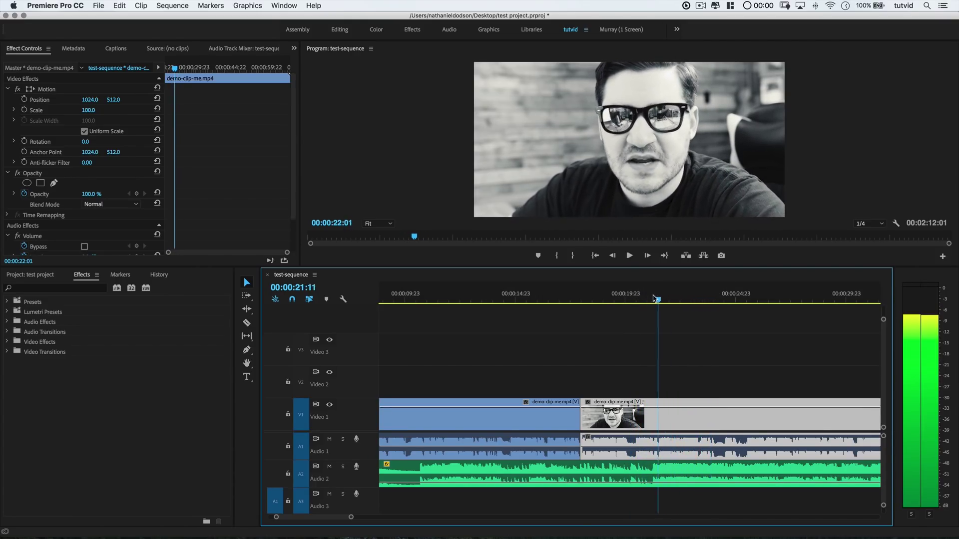
Razor the demo clip at 00:00:22:00 and at 00:00:24:02
key(space)
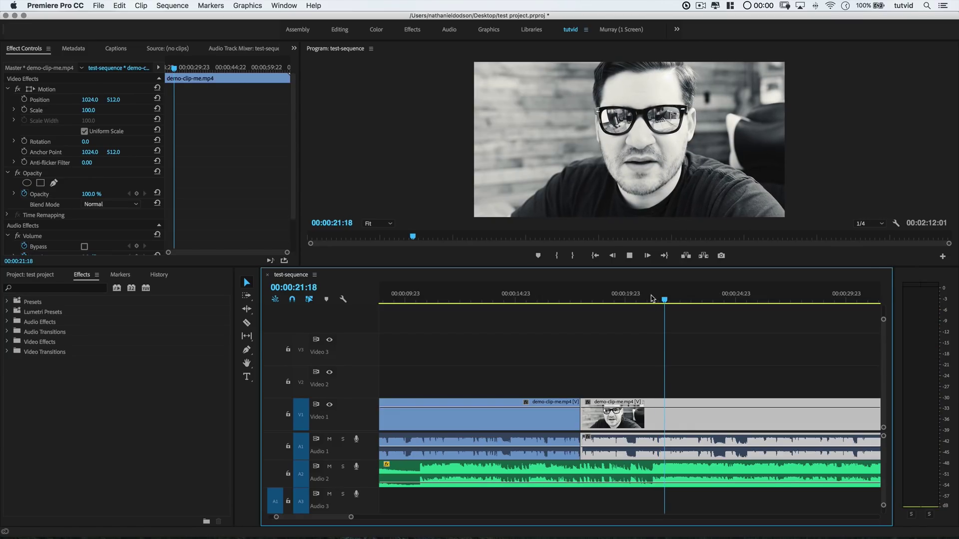
key(space)
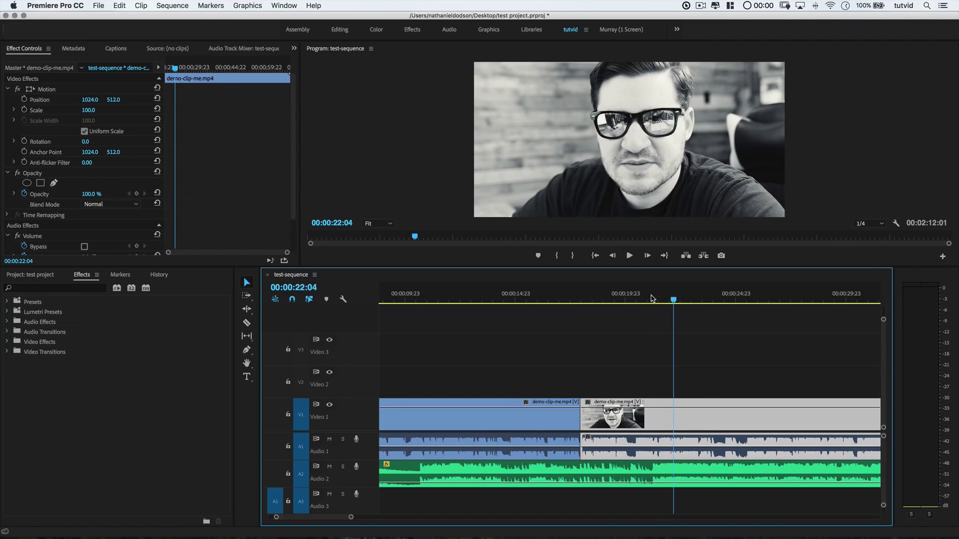
key(space)
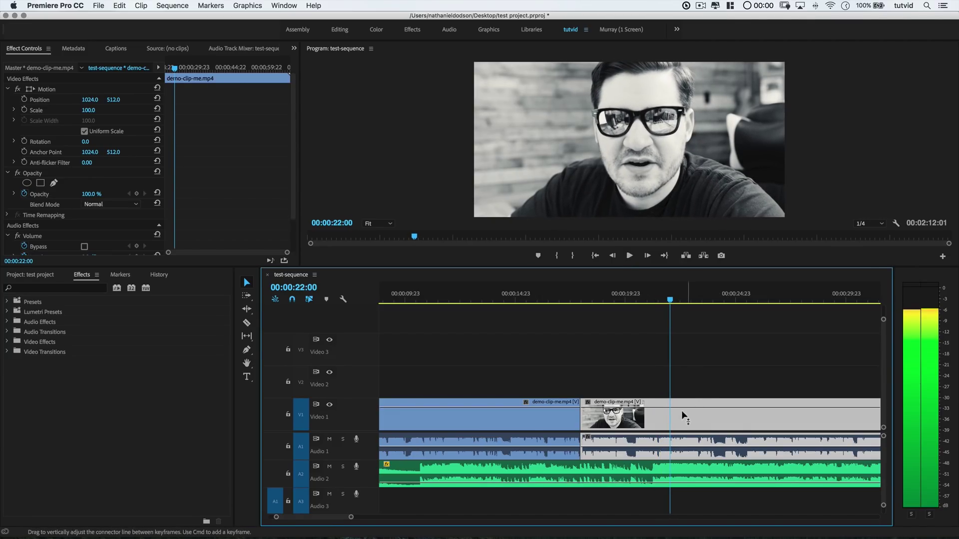
click(246, 323)
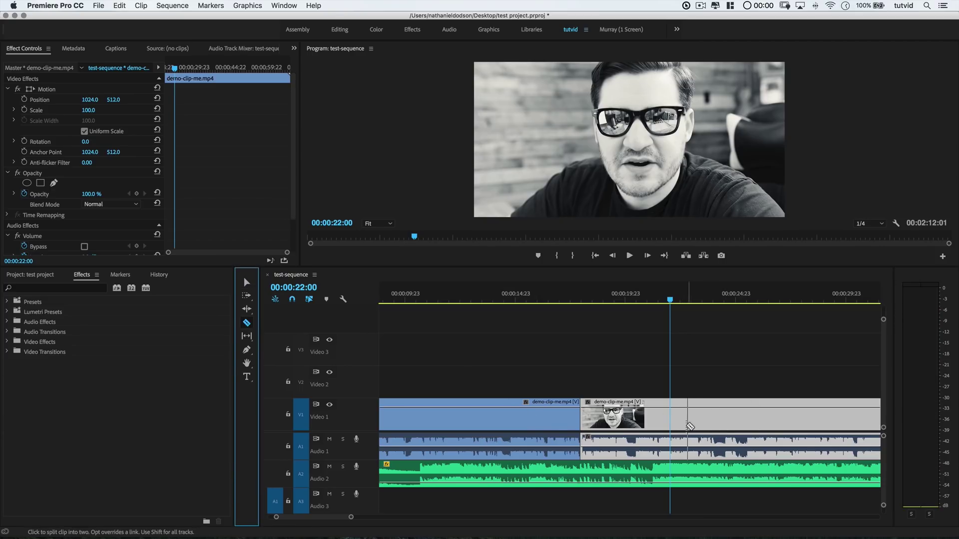
click(670, 419)
key(space)
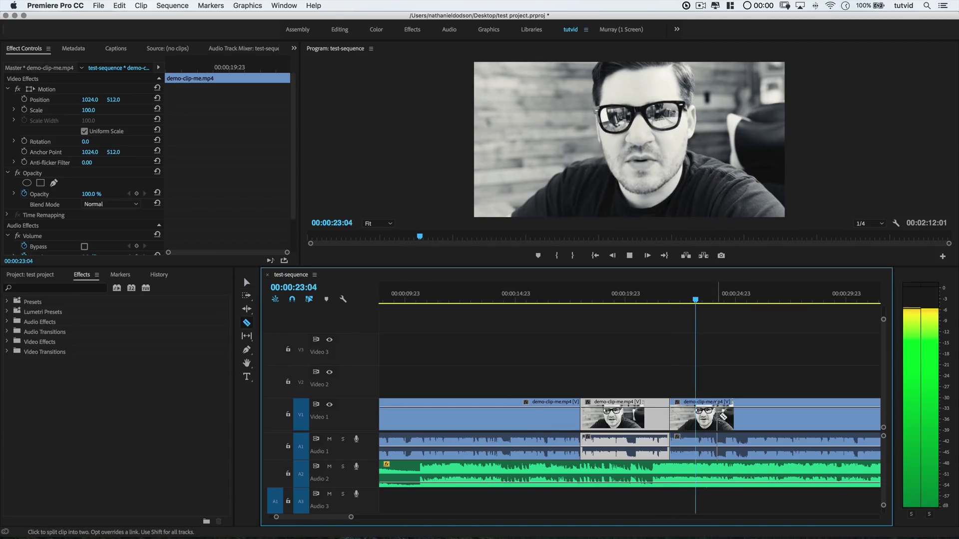
key(space)
click(716, 416)
Select the piece between the new cuts and set its Scale to 115 in Effect Controls
key(v)
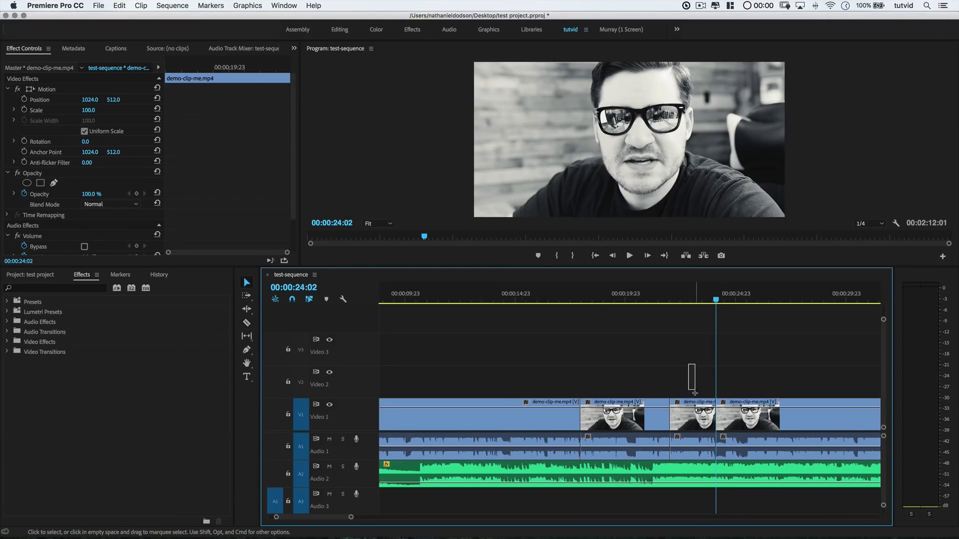
drag(694, 392, 709, 429)
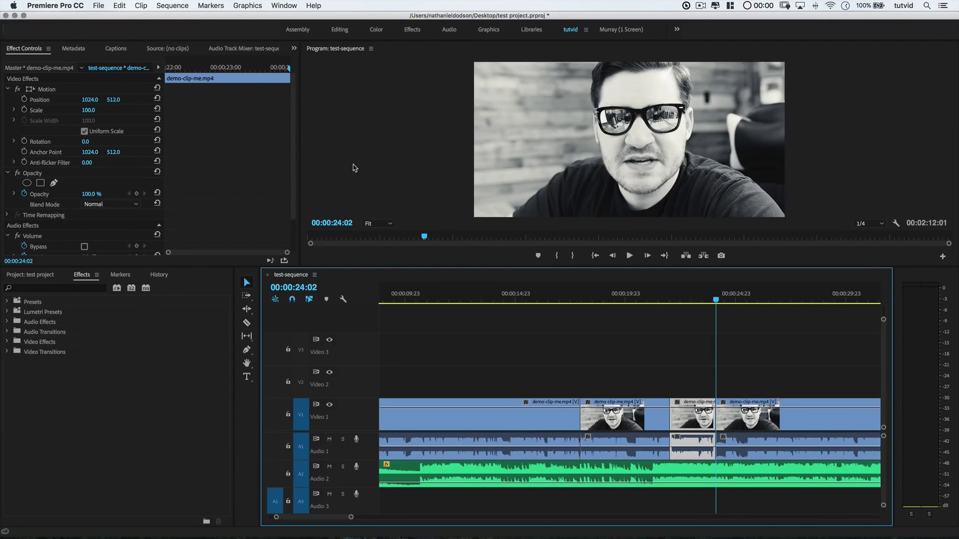
click(285, 7)
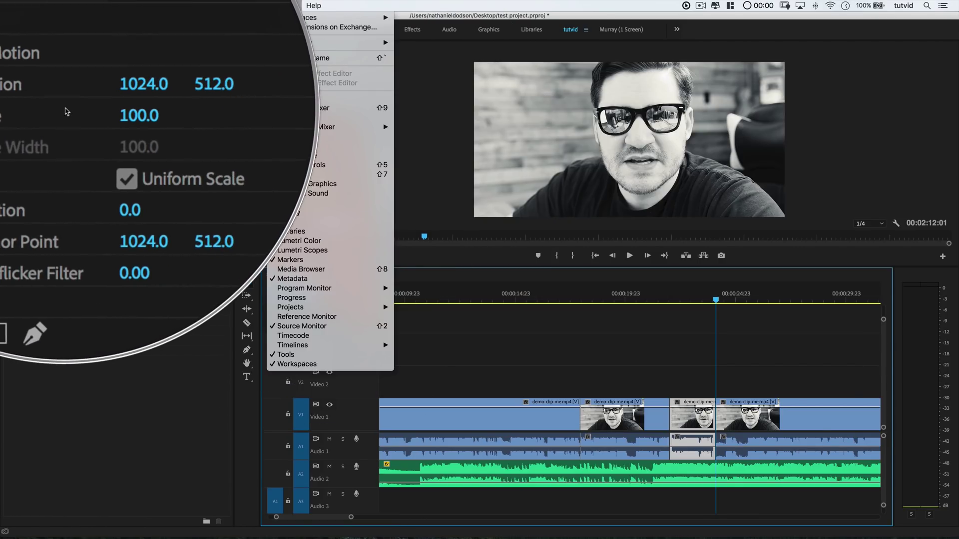
click(88, 114)
click(94, 109)
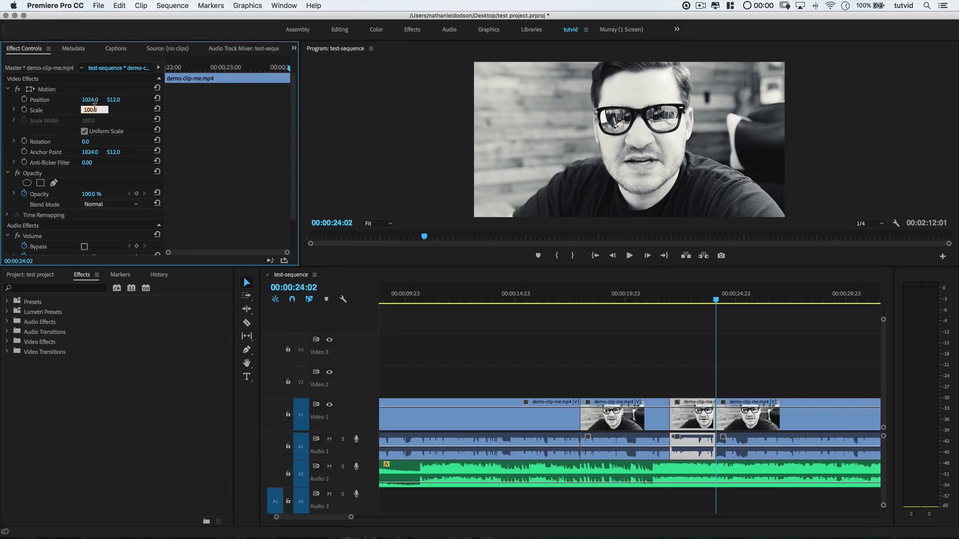
key(Return)
At 00:00:23:05, with the monitor at 50%, move the piece down to position 1028, 564
click(696, 298)
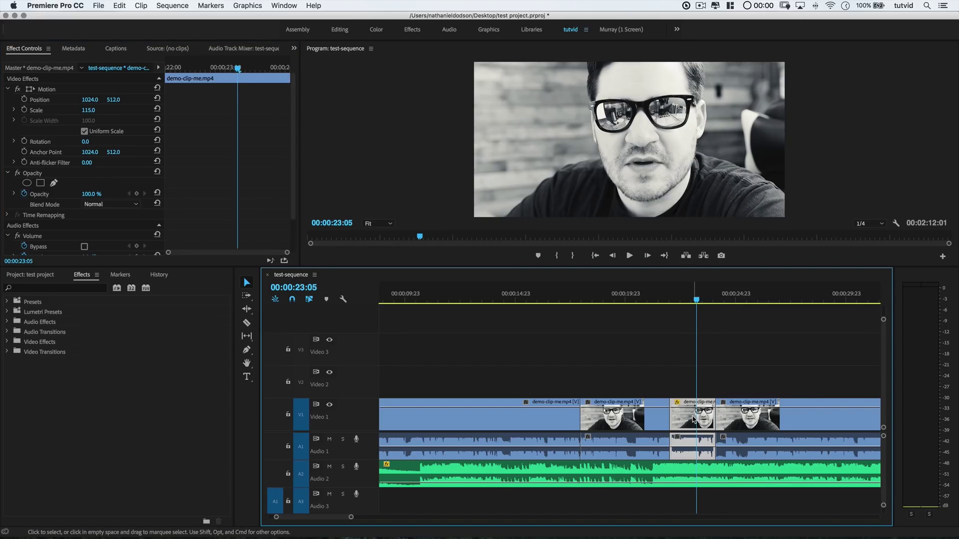
click(629, 135)
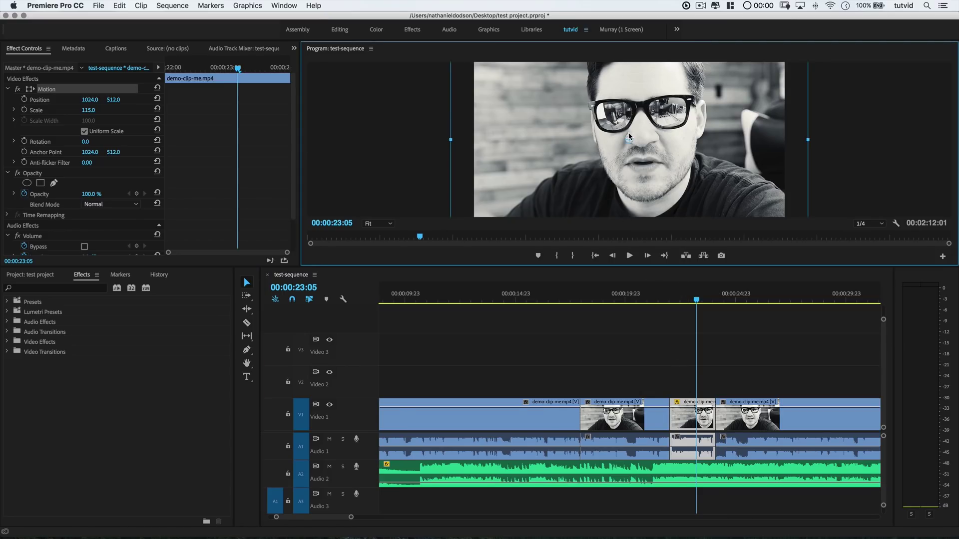
click(384, 223)
click(376, 265)
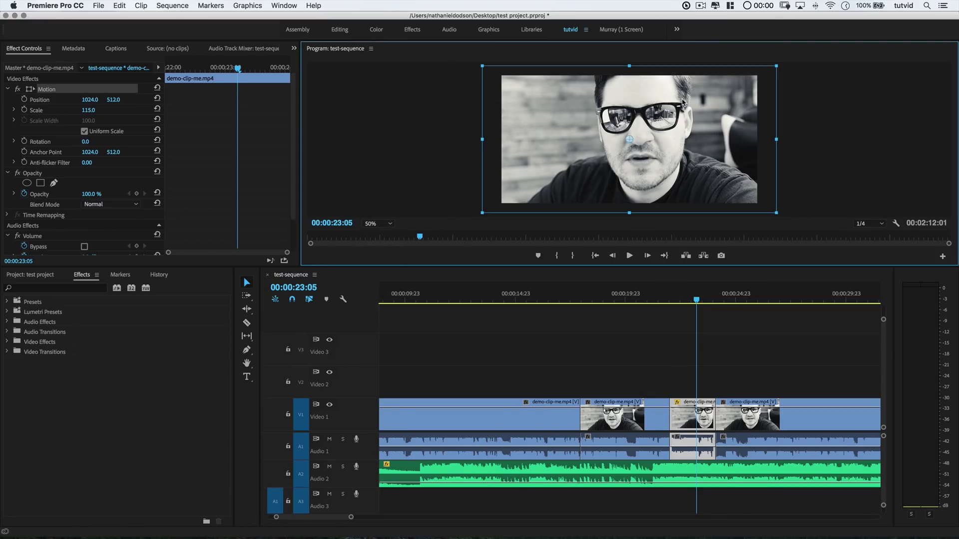
drag(677, 110, 678, 116)
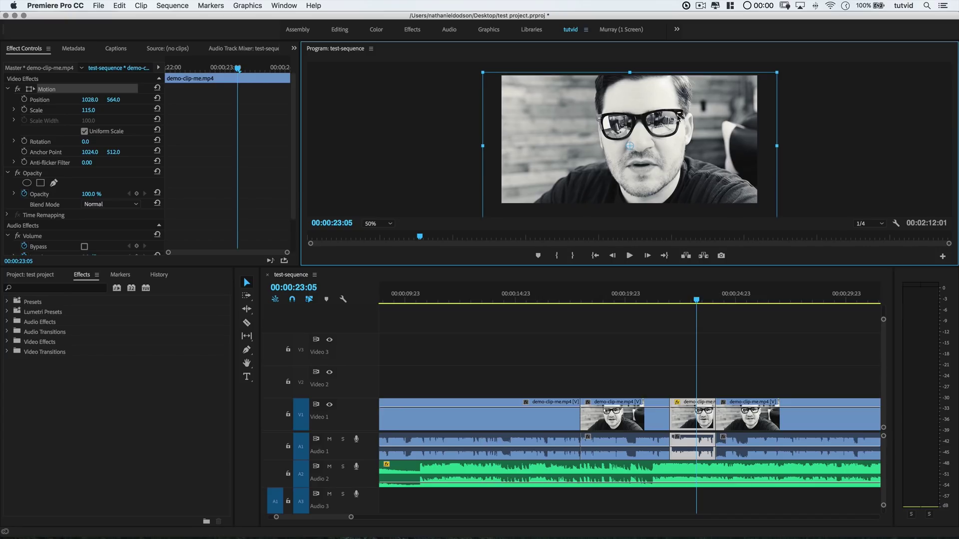
click(743, 359)
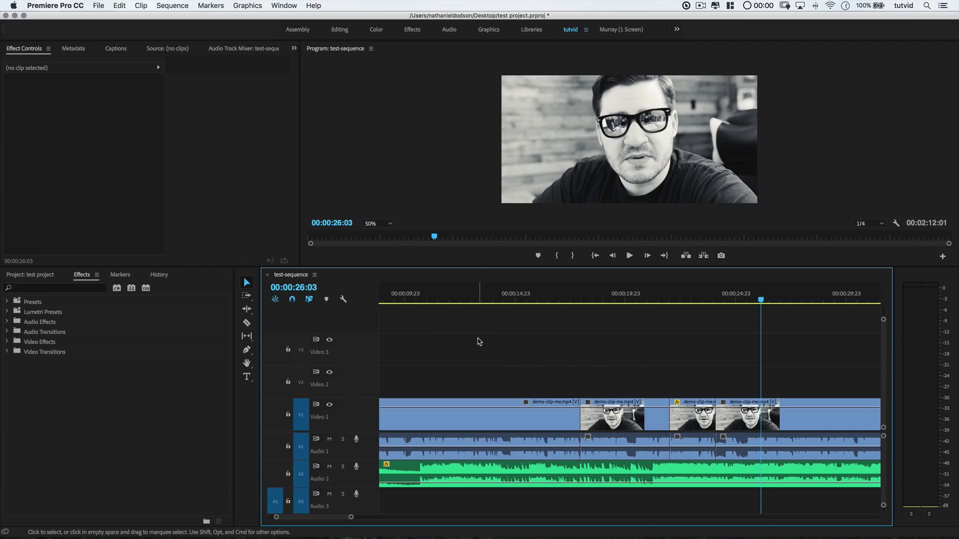
At 00:00:00:00, create a Type Tool title in the Program monitor showing the presenter's name
scroll(477, 343, up, 5)
drag(407, 288, 433, 319)
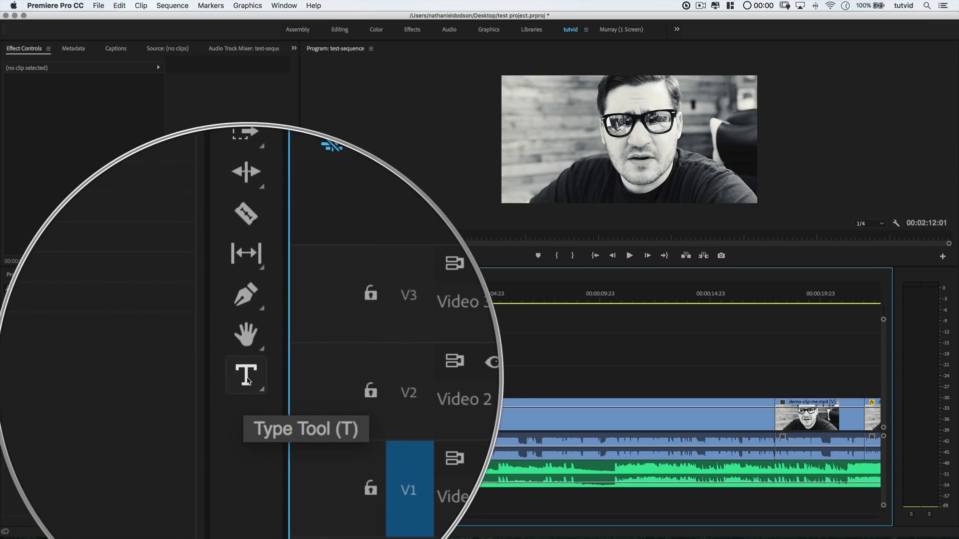
click(246, 377)
click(582, 179)
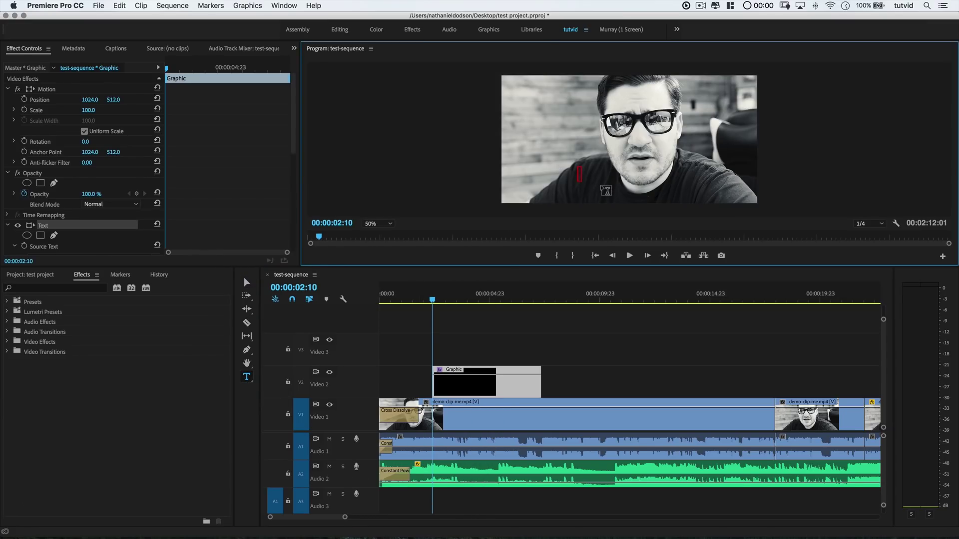
text(Nathaniel Dodson)
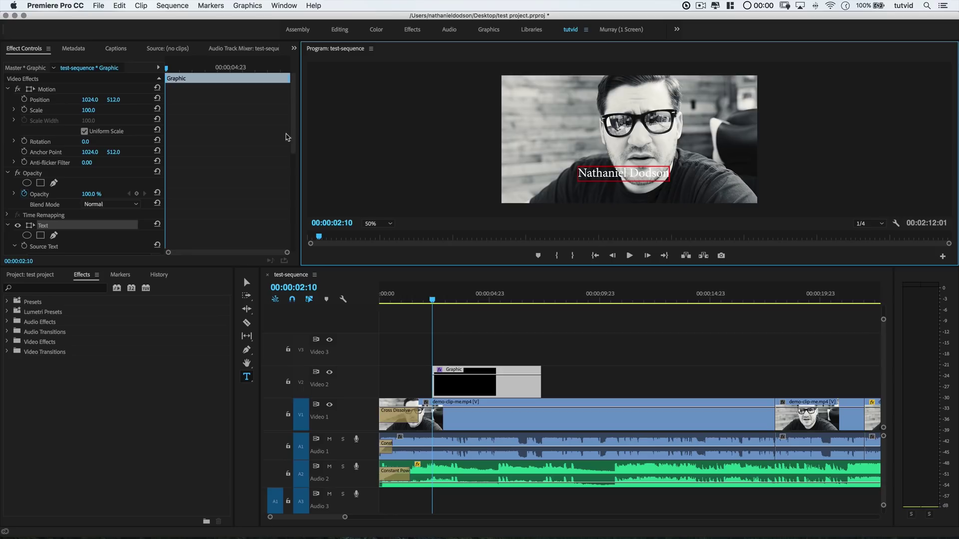
click(284, 6)
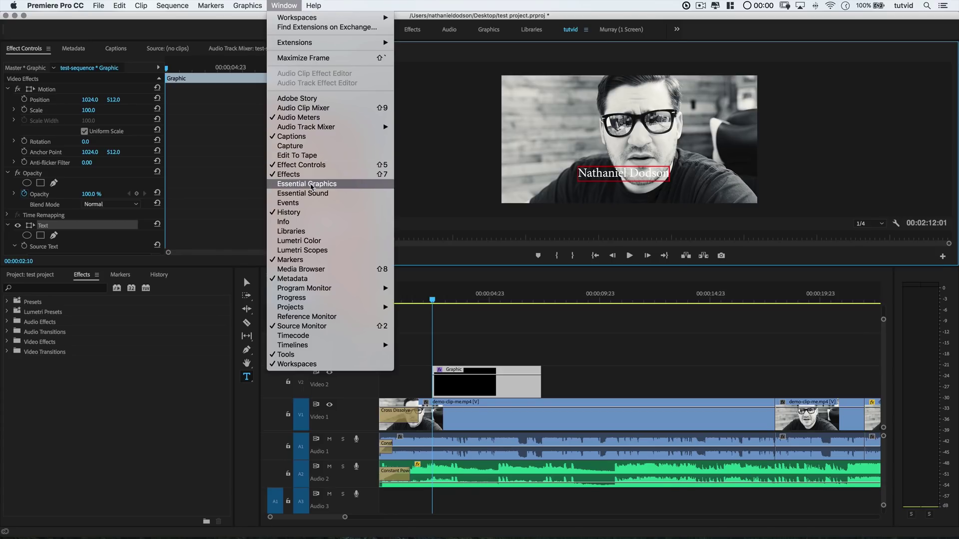
Set the name title's font to League Spartan in the Essential Graphics panel
click(310, 184)
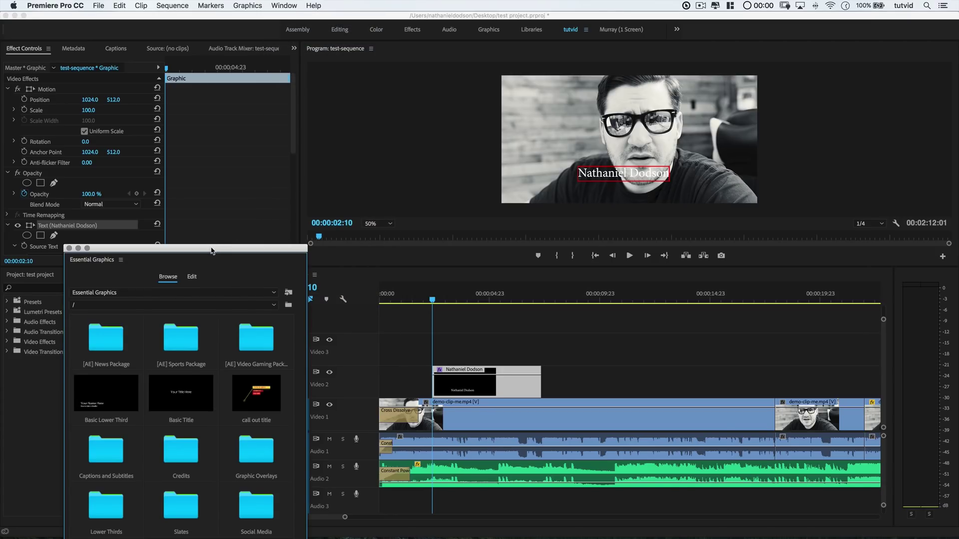
drag(211, 250, 255, 106)
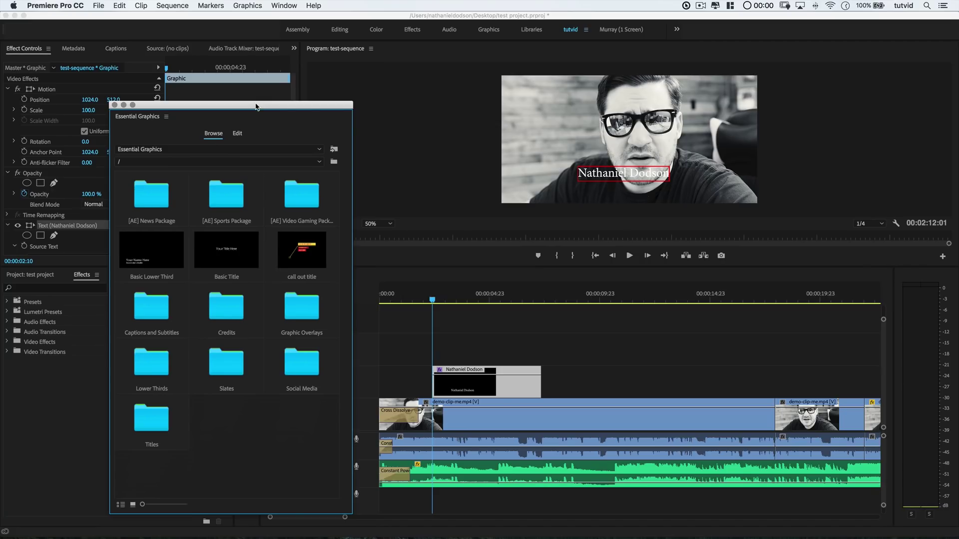
drag(257, 106, 253, 102)
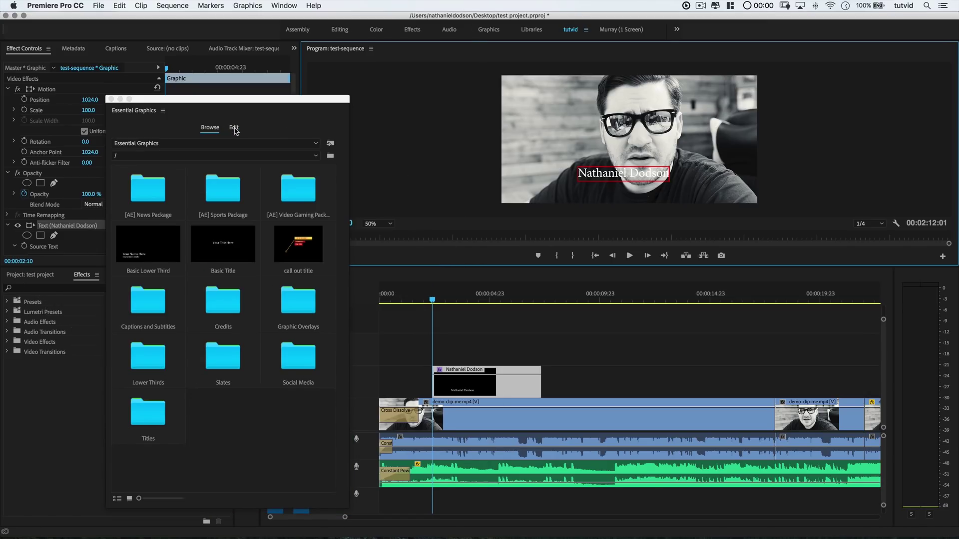
click(234, 128)
click(147, 323)
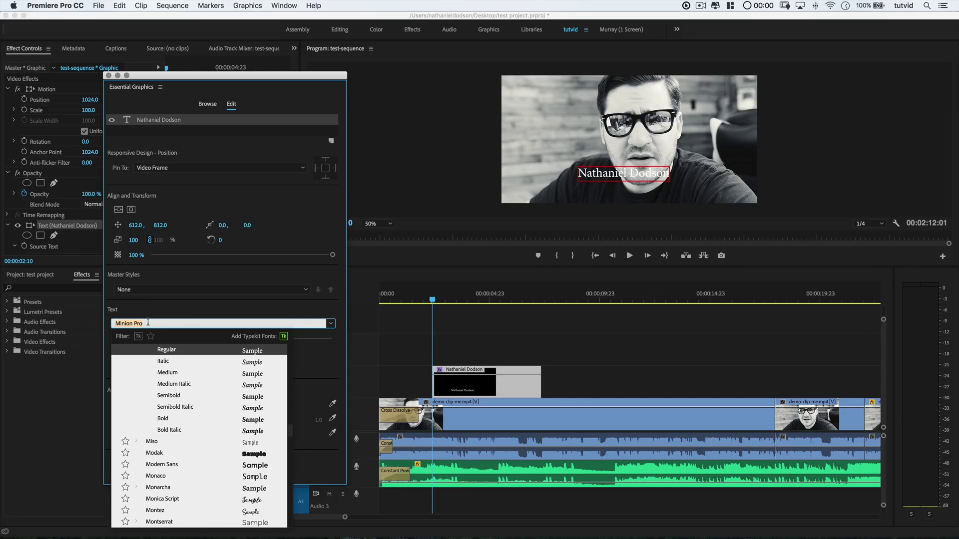
text(Leagu)
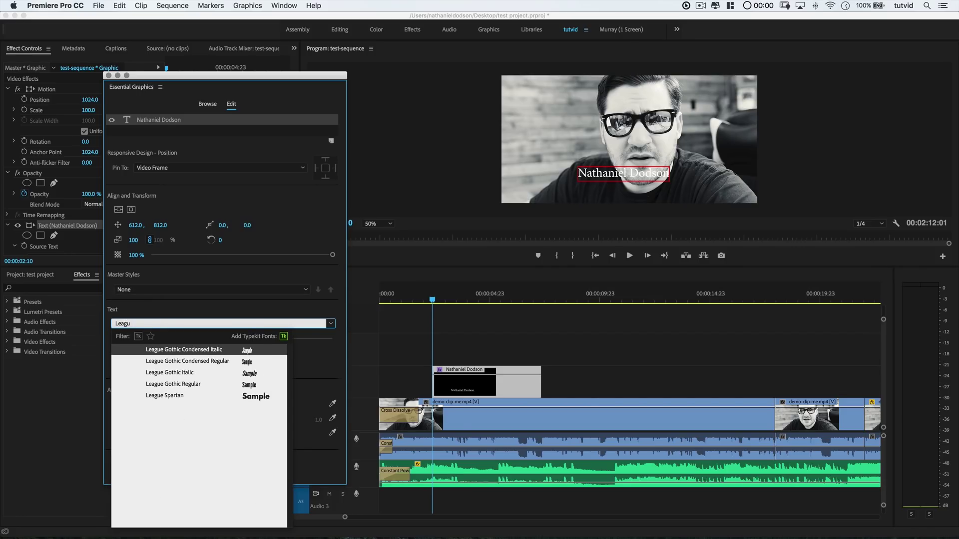
click(166, 396)
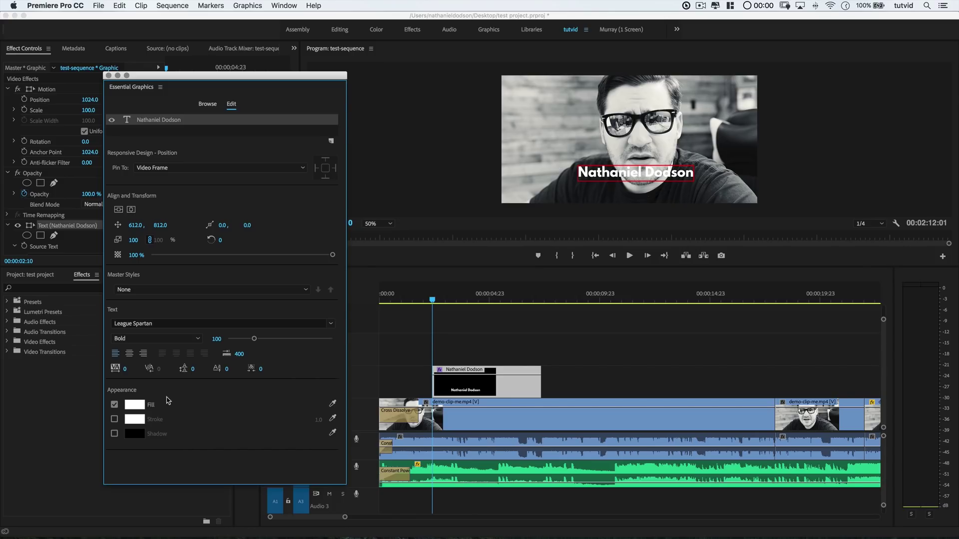
Set the name title's opacity to 10%
click(136, 254)
key(Return)
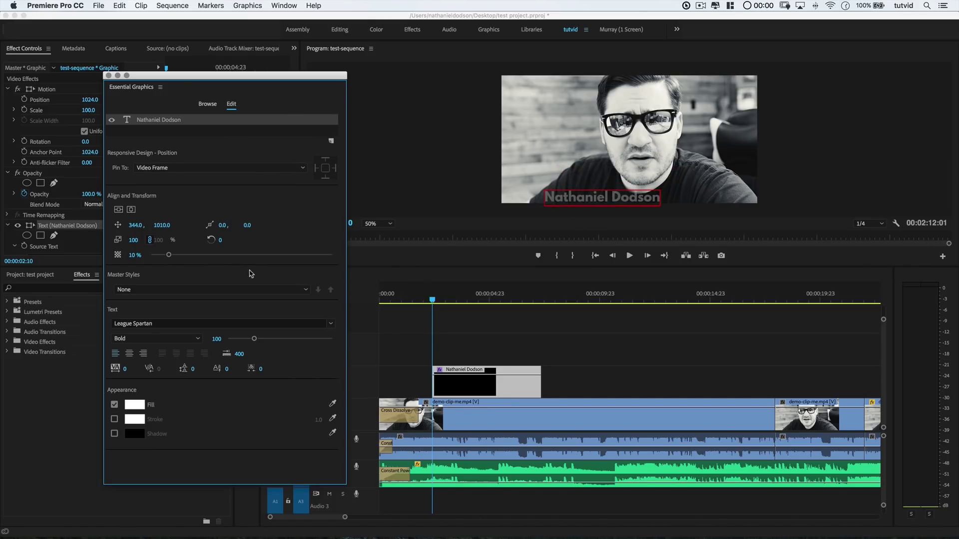
click(109, 75)
Add a Cross Dissolve to both the start and end of the V2 title clip
click(8, 351)
click(13, 371)
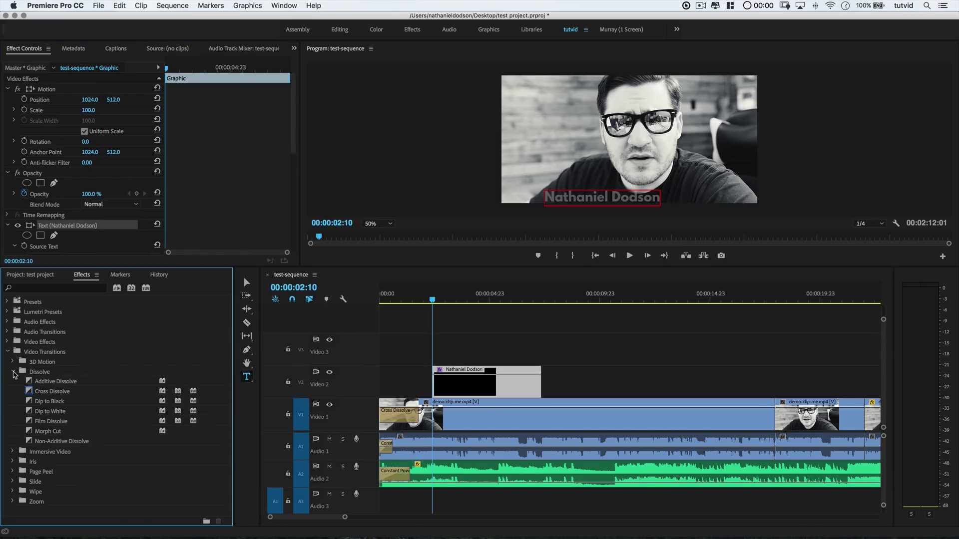
drag(38, 391, 440, 385)
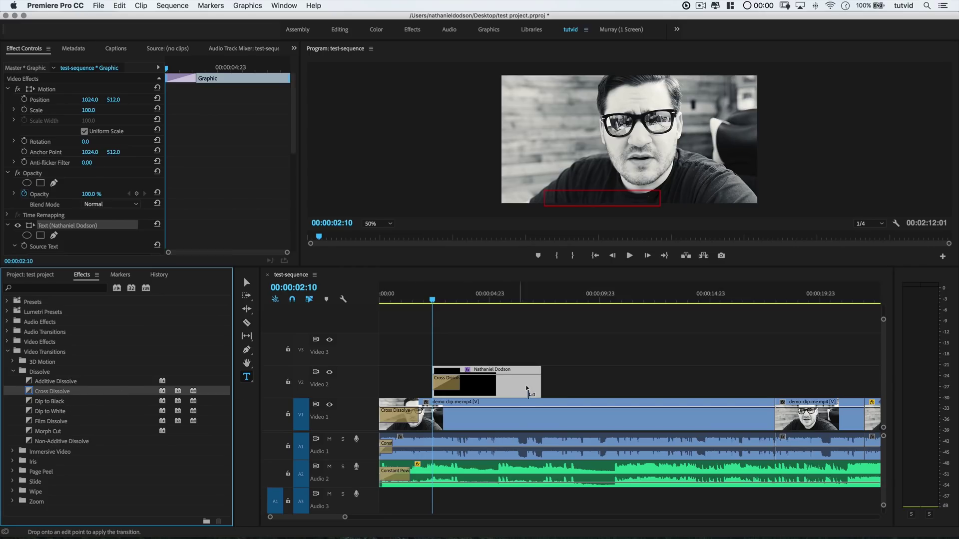
drag(527, 390, 529, 392)
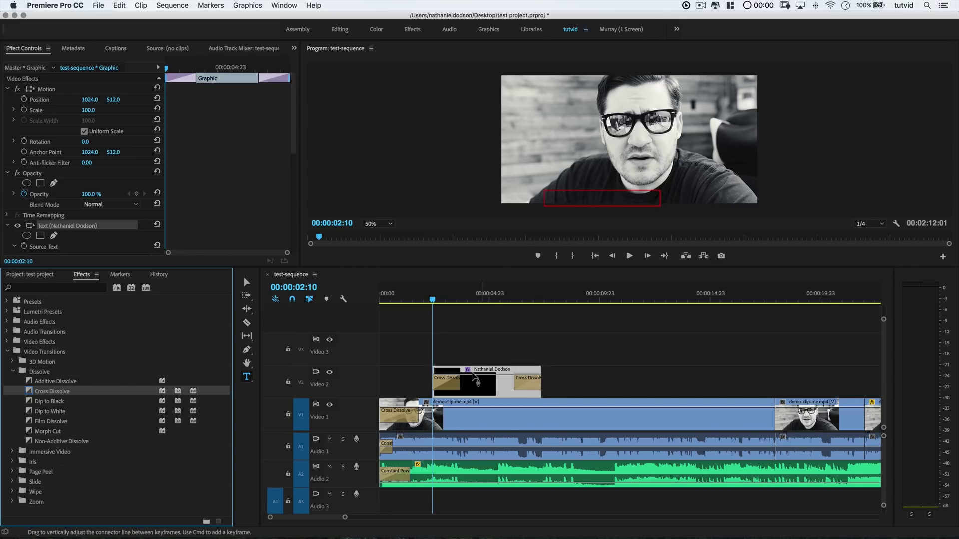
Extend the title to start at 00:00:01:19 and last 00:00:12:21, then play its fade-out
drag(439, 370, 378, 377)
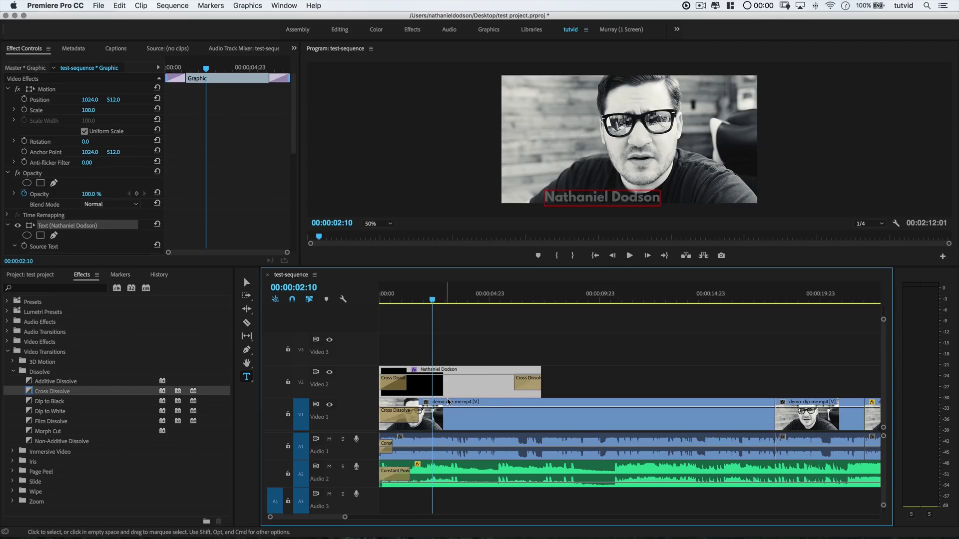
drag(502, 380, 774, 381)
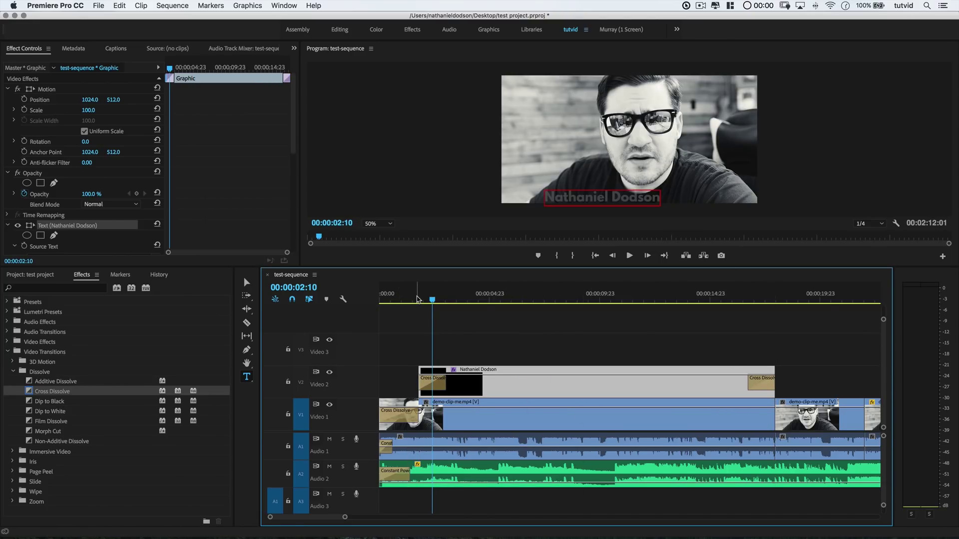
click(410, 299)
click(725, 300)
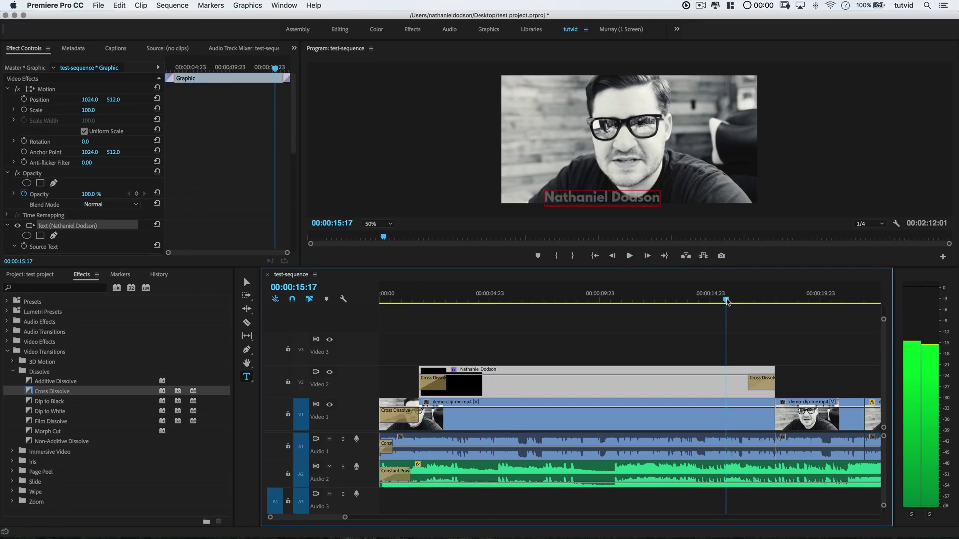
key(space)
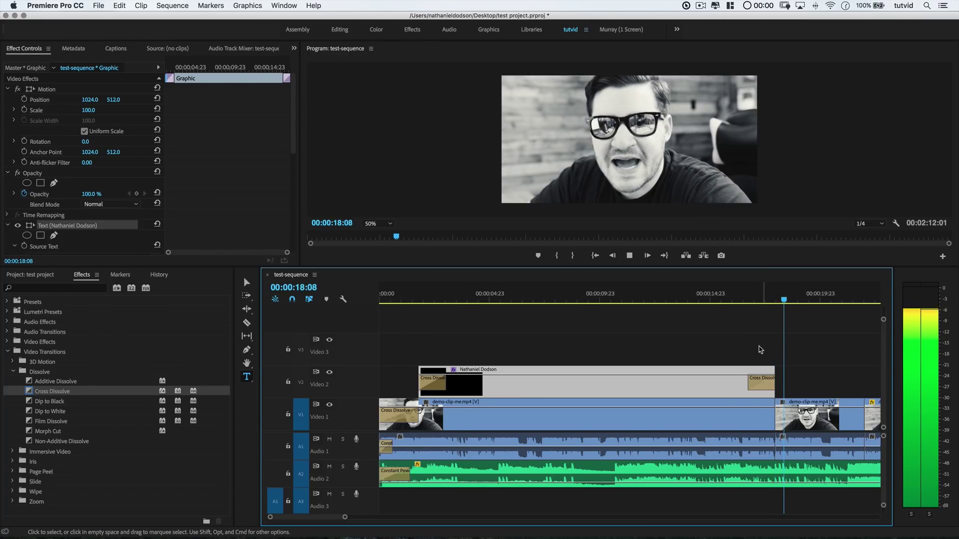
Mark in at 00:00:00:00 and out at 00:00:24:02, a 00:00:24:03 range
key(space)
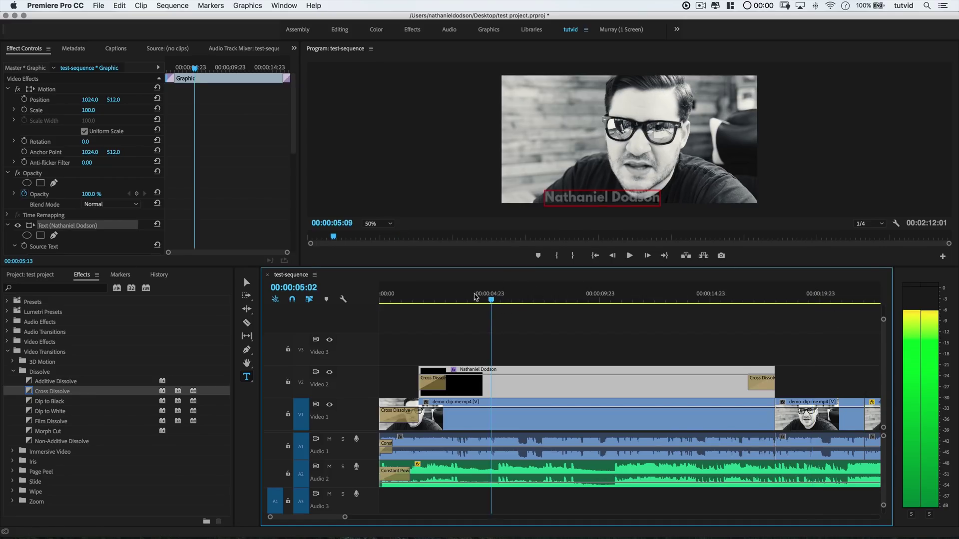
key(Home)
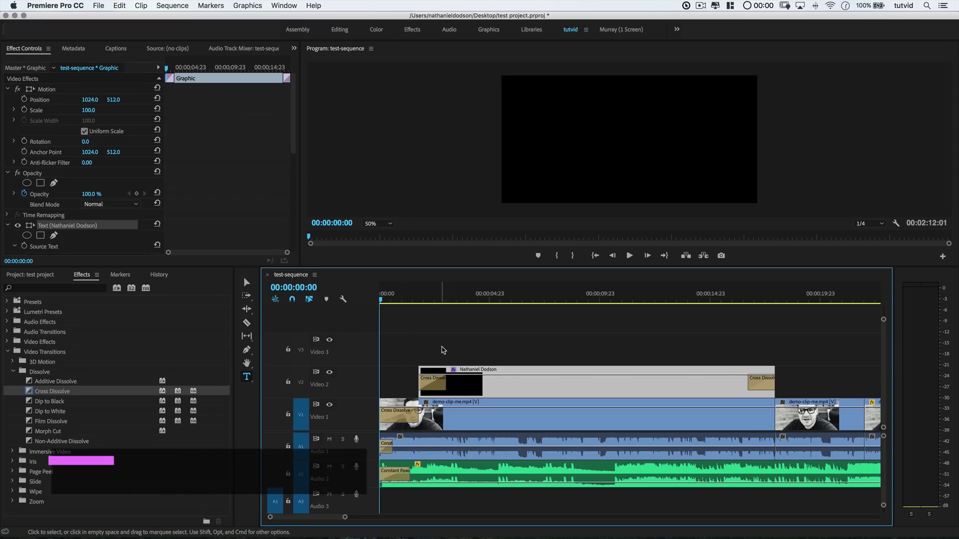
key(i)
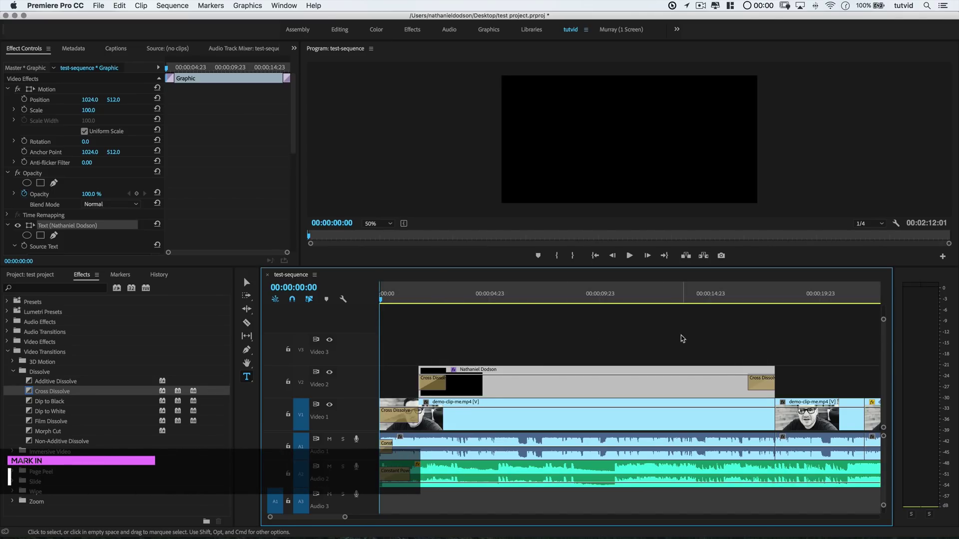
scroll(732, 355, down, 10)
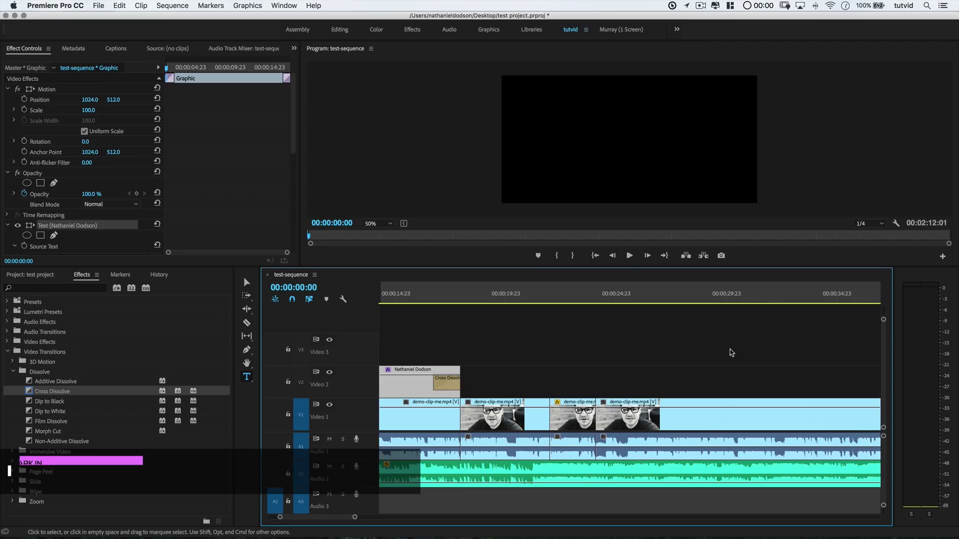
drag(615, 297, 594, 301)
key(o)
click(596, 301)
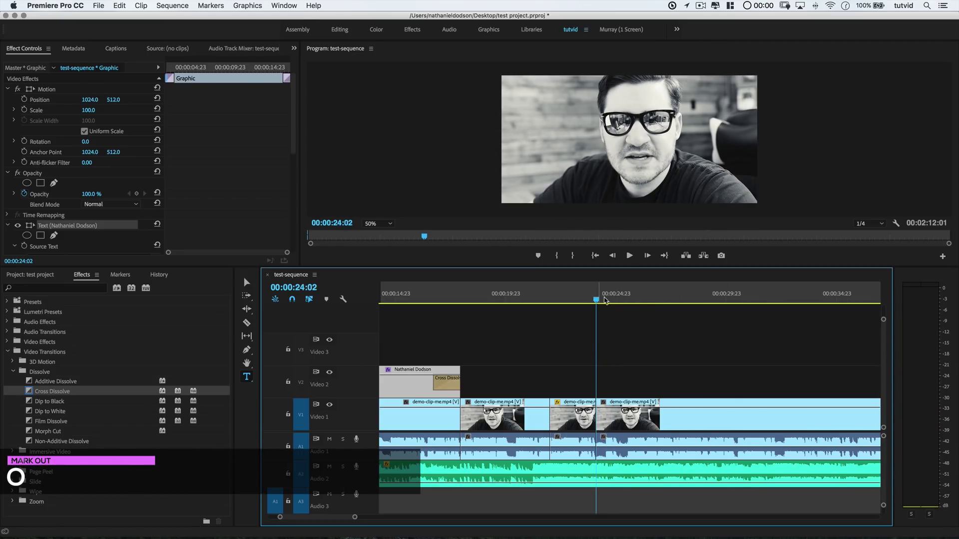
scroll(595, 336, down, 4)
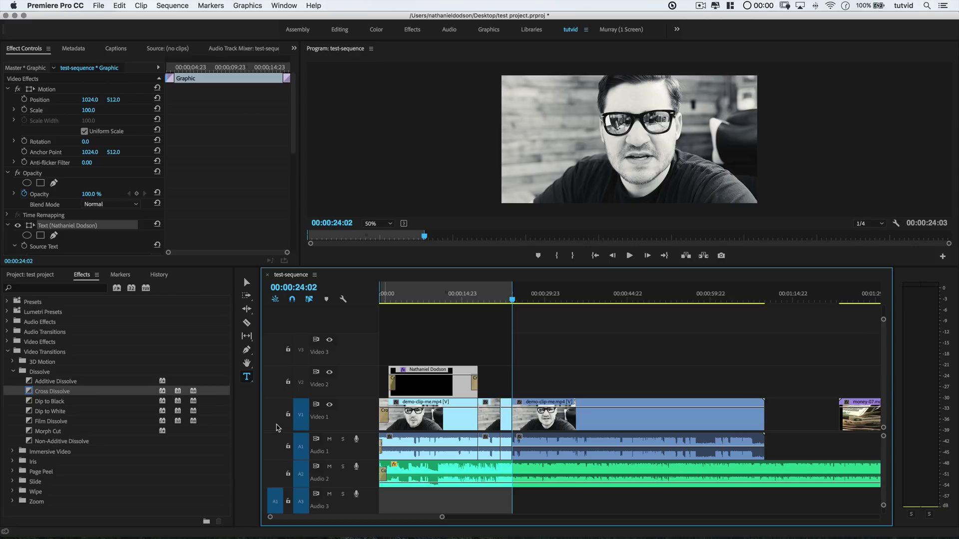
Patch source audio A1 to Audio 1 and bring up the Export Media settings
click(275, 447)
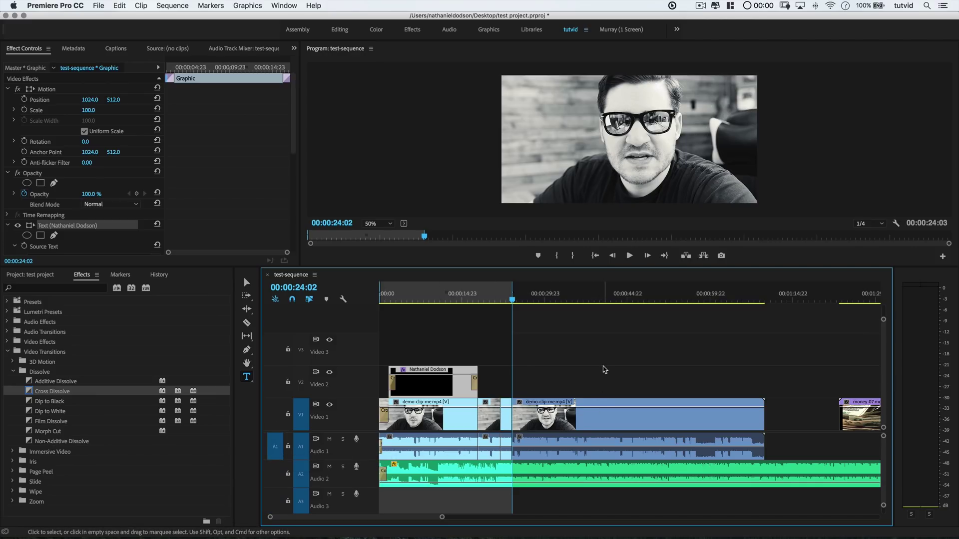
click(98, 5)
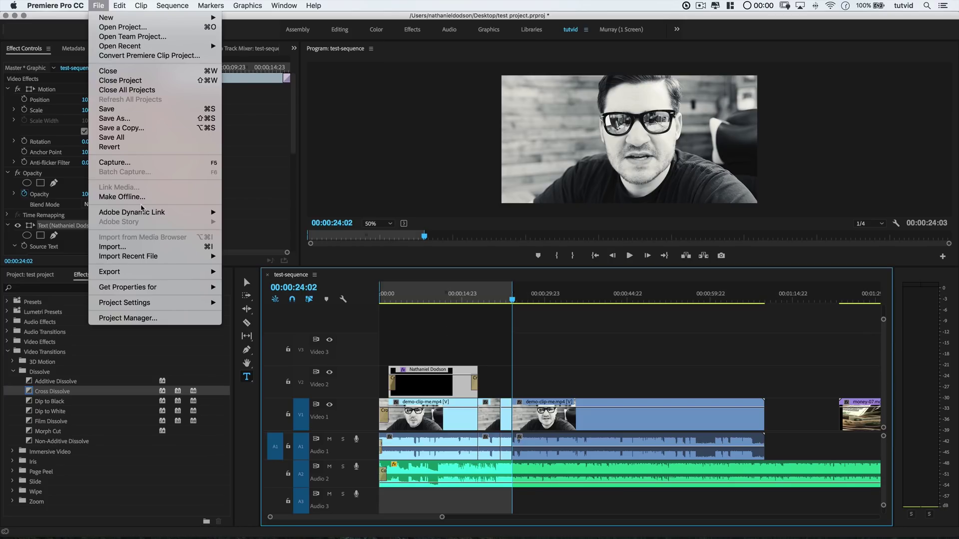
mouse_move(145, 272)
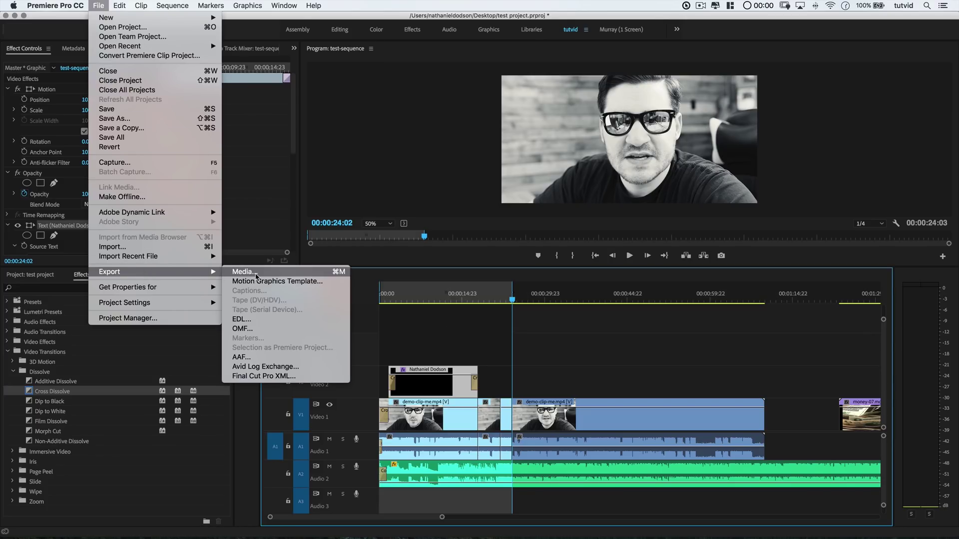
click(244, 272)
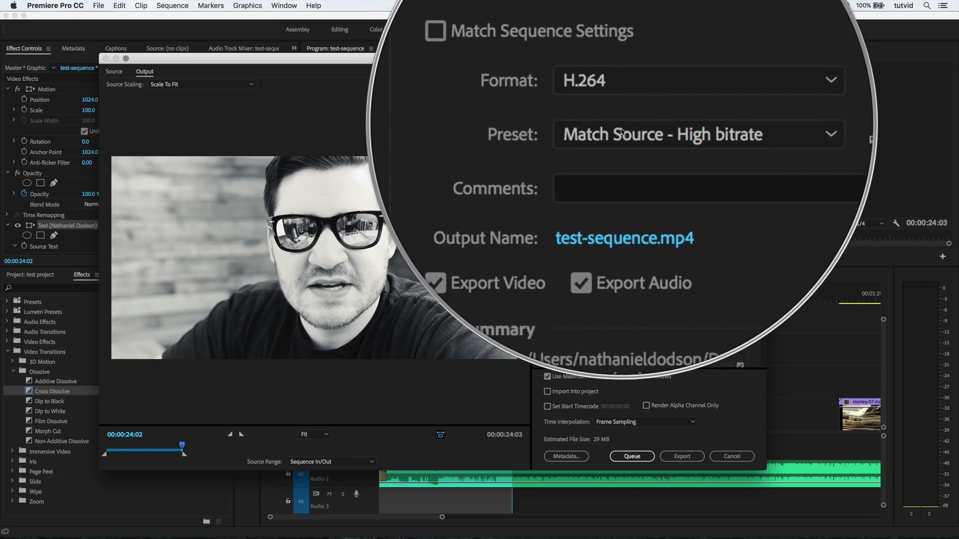
Export test-sequence.mp4 as H.264 with the YouTube 1080p HD preset
click(642, 129)
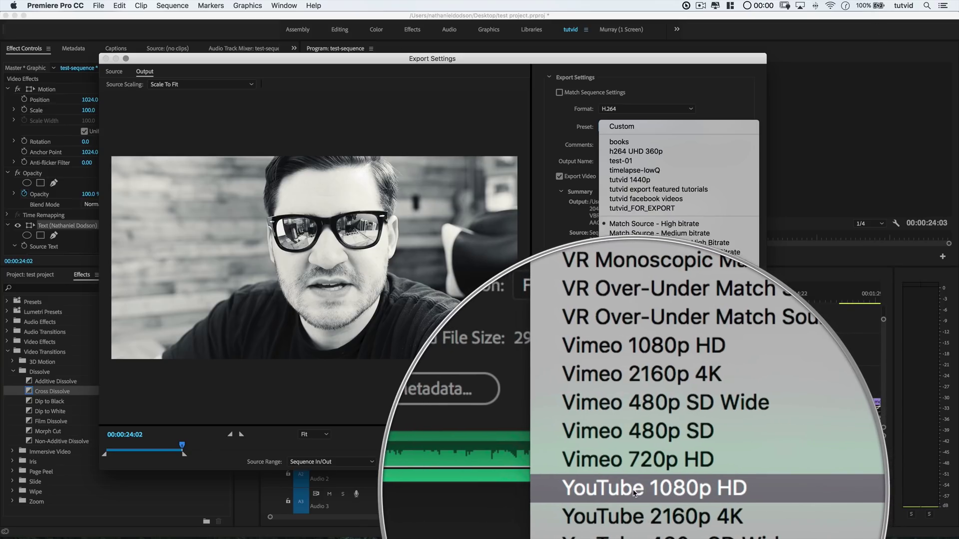
click(666, 489)
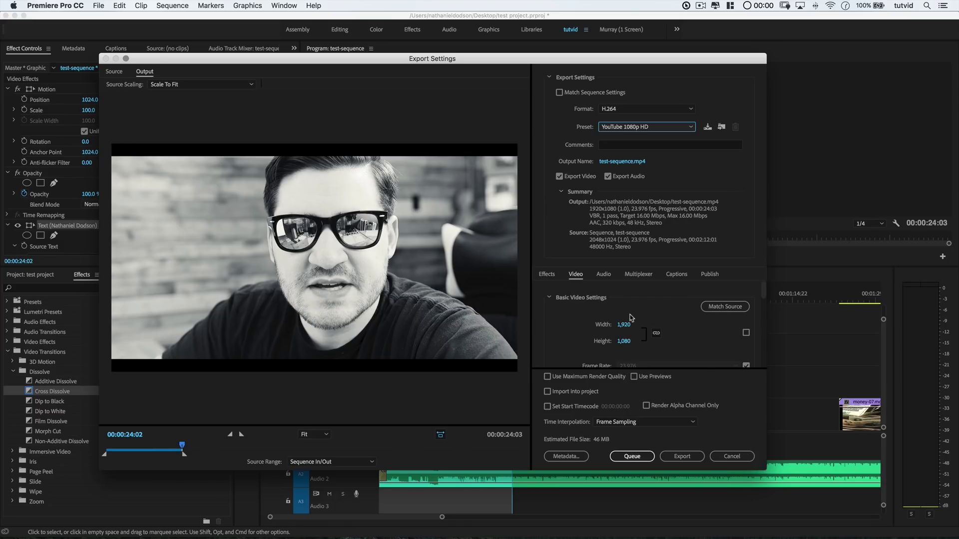
click(681, 456)
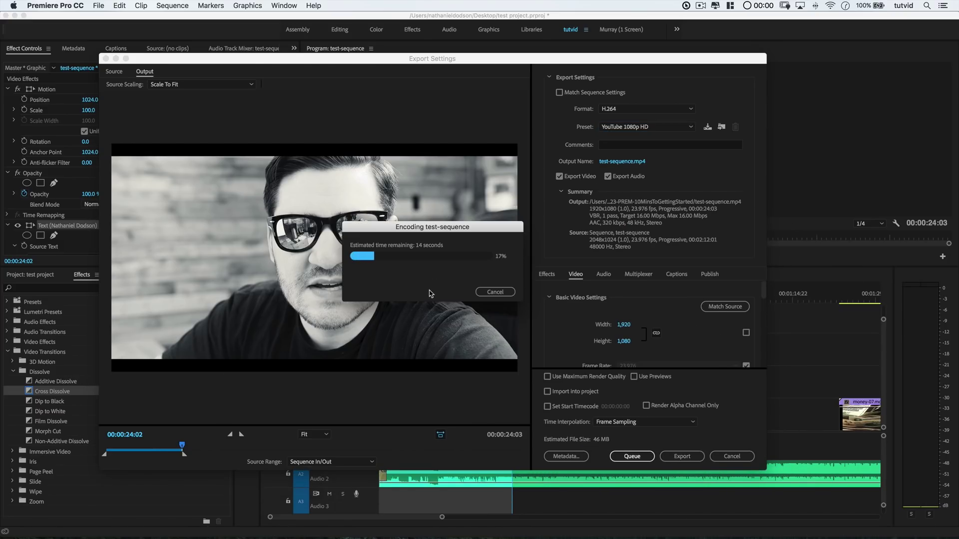